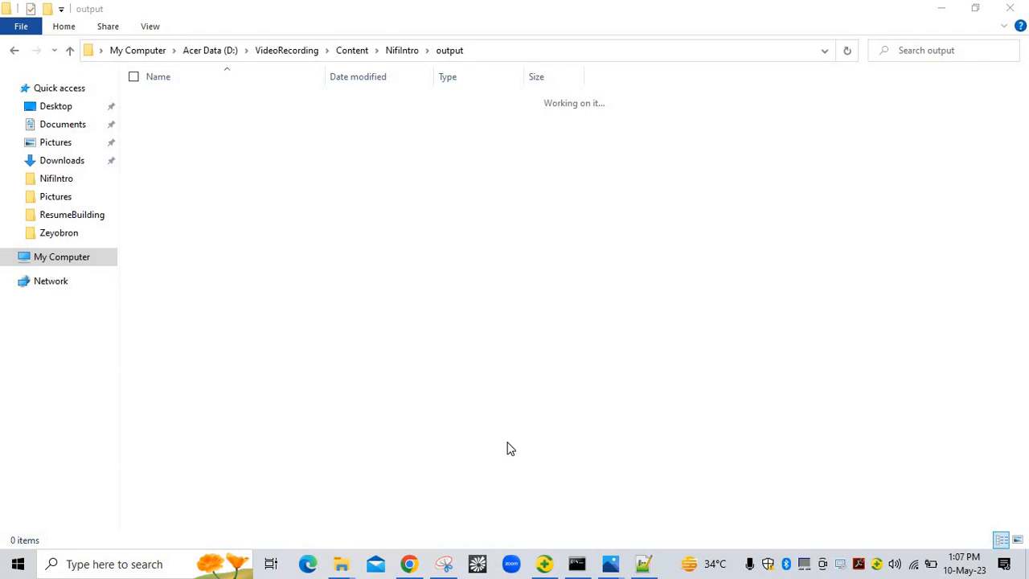
Leave the empty output folder and bring up the NifiIntroduction.txt notes in Notepad++
click(643, 563)
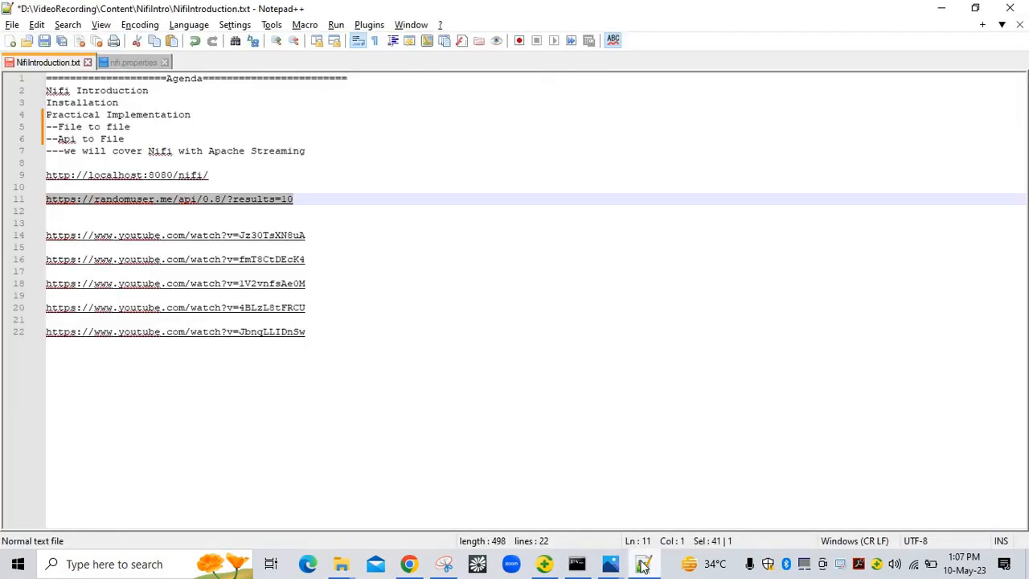
Point out the Installation, File to file and Api to File agenda items, then return to Chrome's NiFi canvas
click(83, 103)
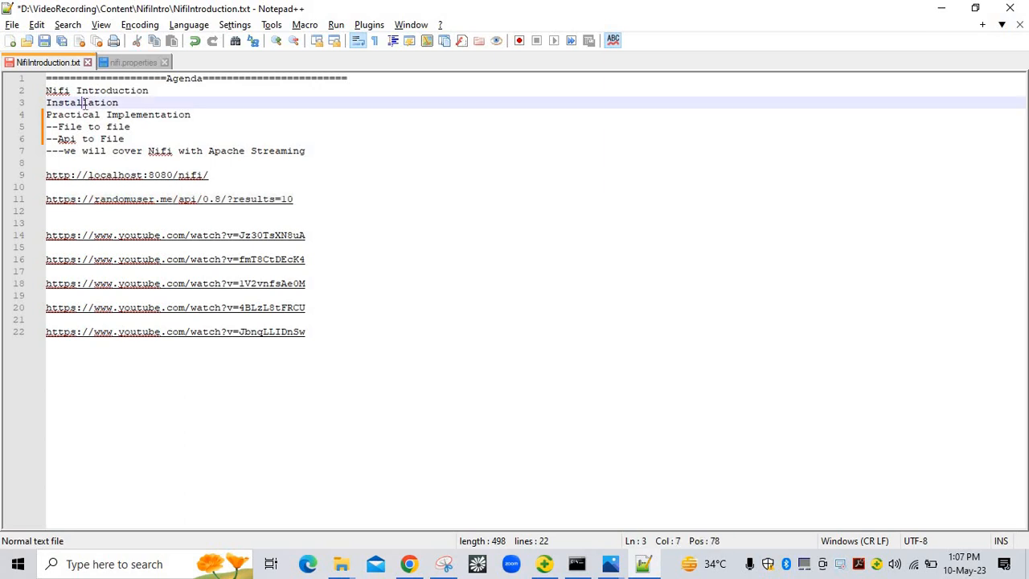
click(119, 126)
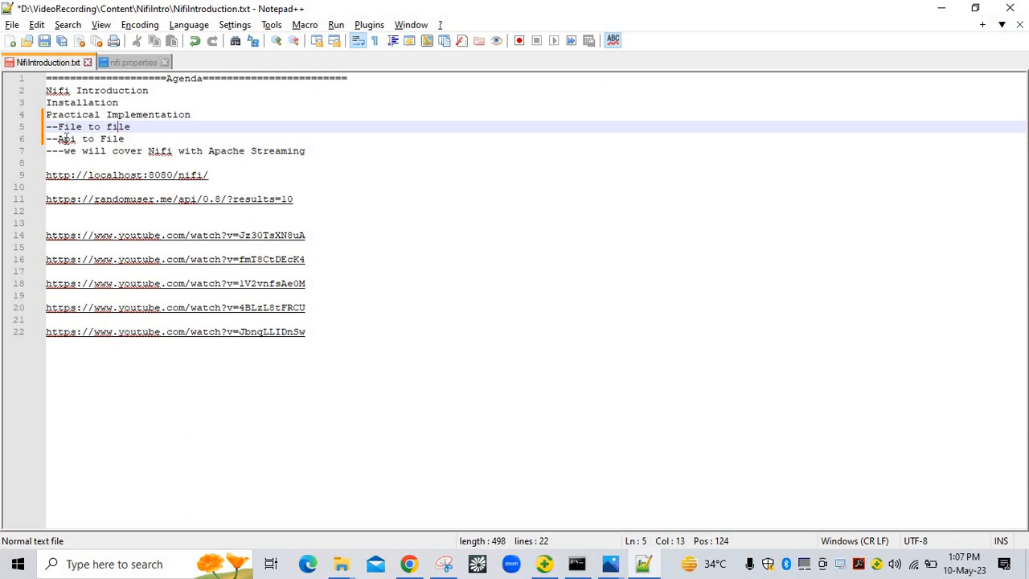
click(64, 138)
click(121, 138)
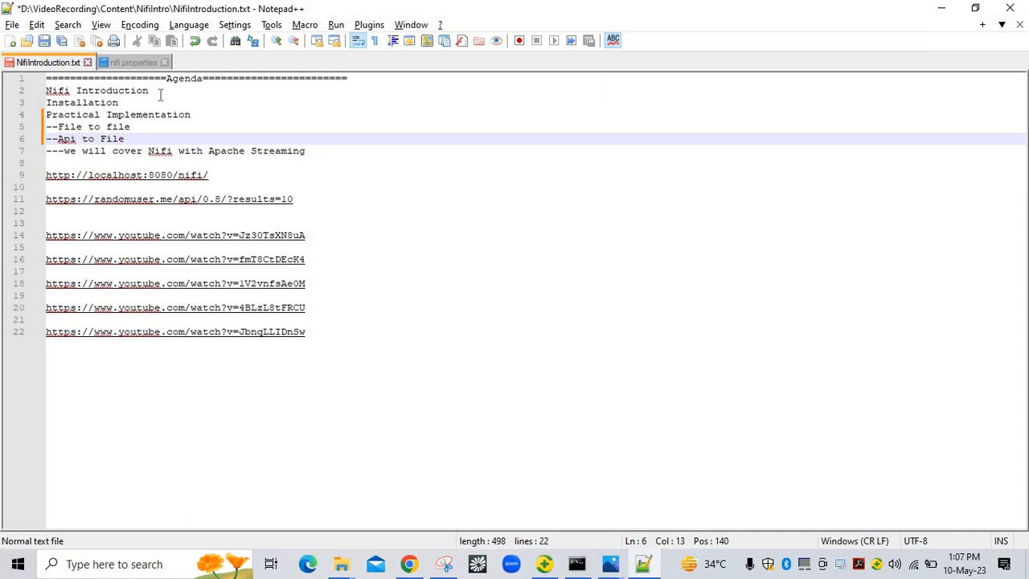
click(406, 563)
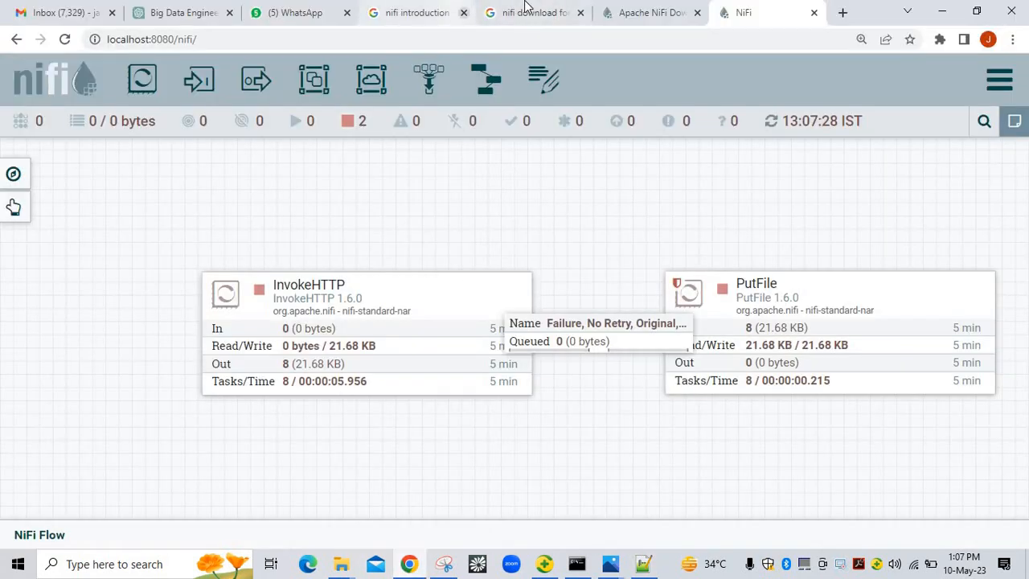
Switch between the NiFi download, NiFi introduction and Apache NiFi downloads tabs
click(526, 8)
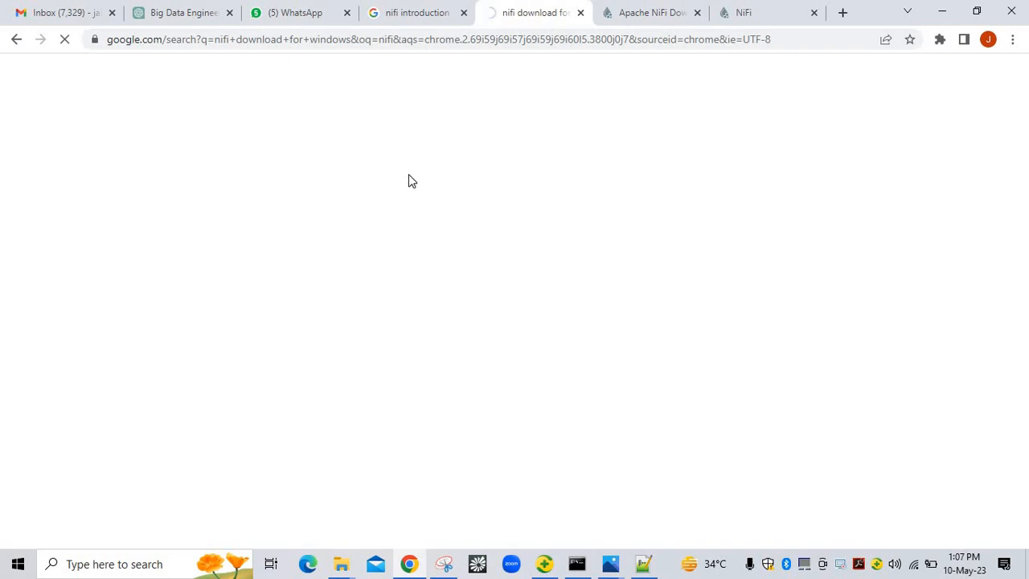
click(423, 22)
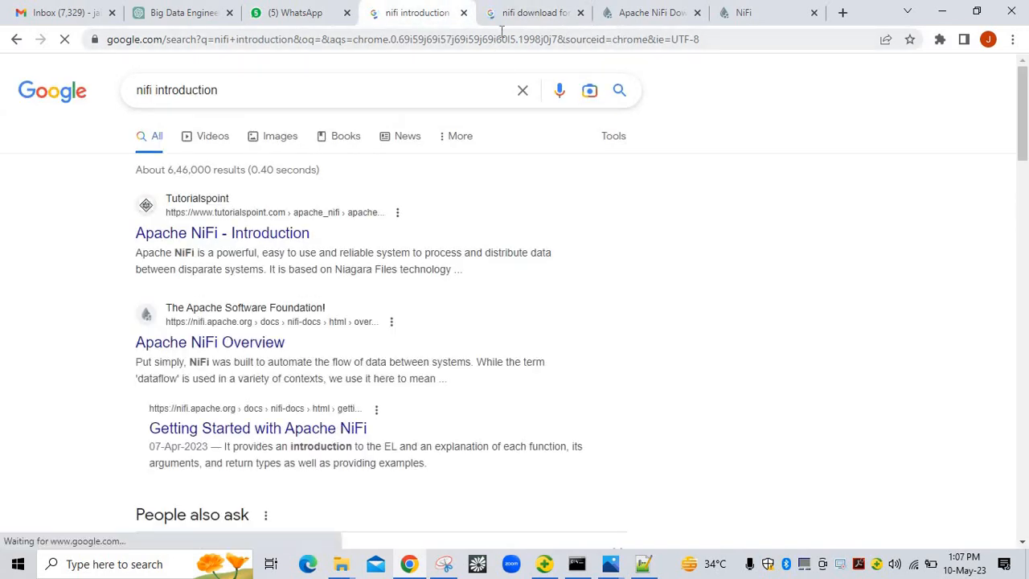
click(521, 16)
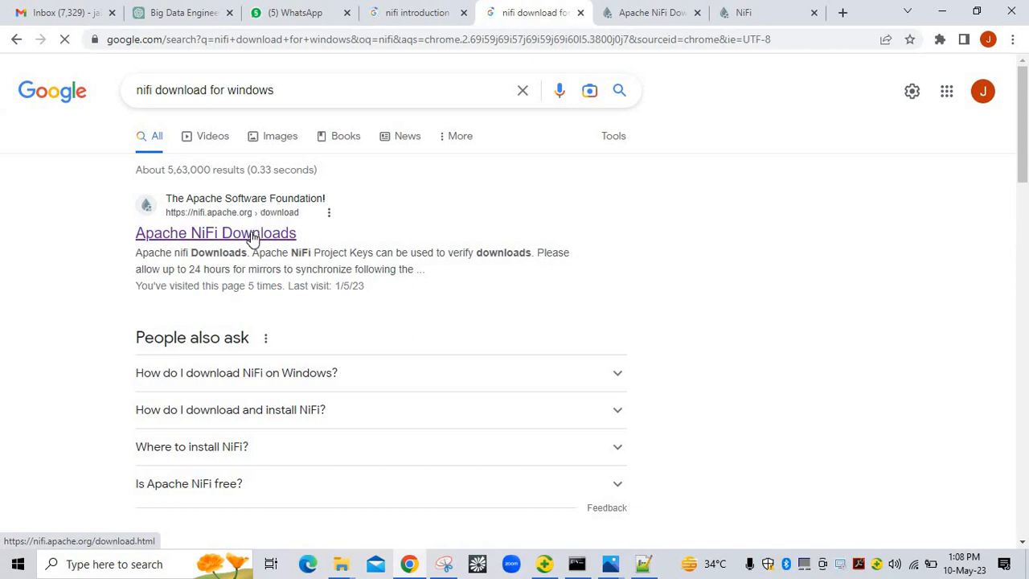
click(658, 11)
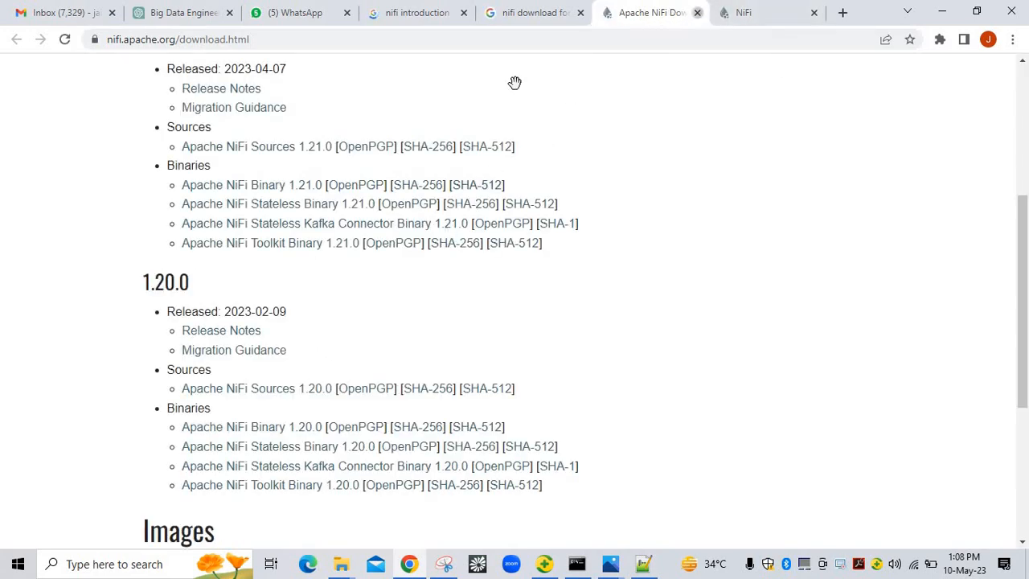
Reopen the Apache NiFi Downloads result in a new tab and scroll to the 1.21.0 and 1.20.0 binaries
key(ctrl+w)
click(535, 14)
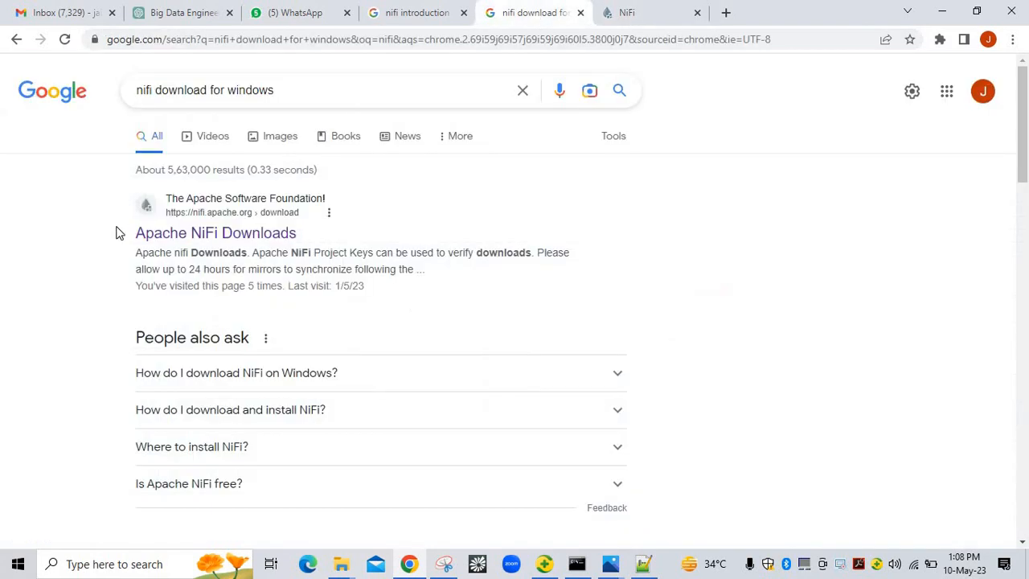
right_click(253, 234)
click(287, 243)
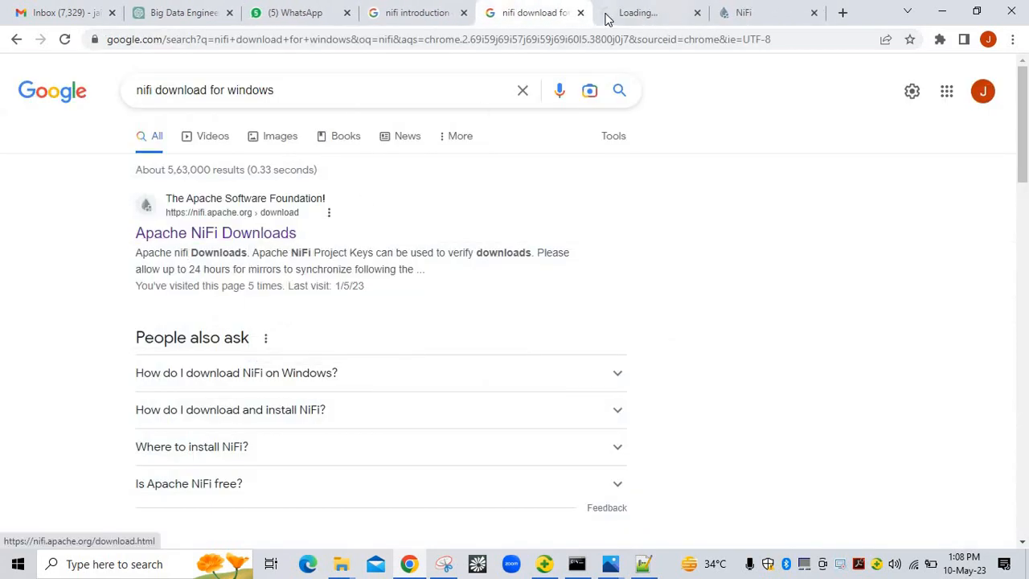
click(631, 13)
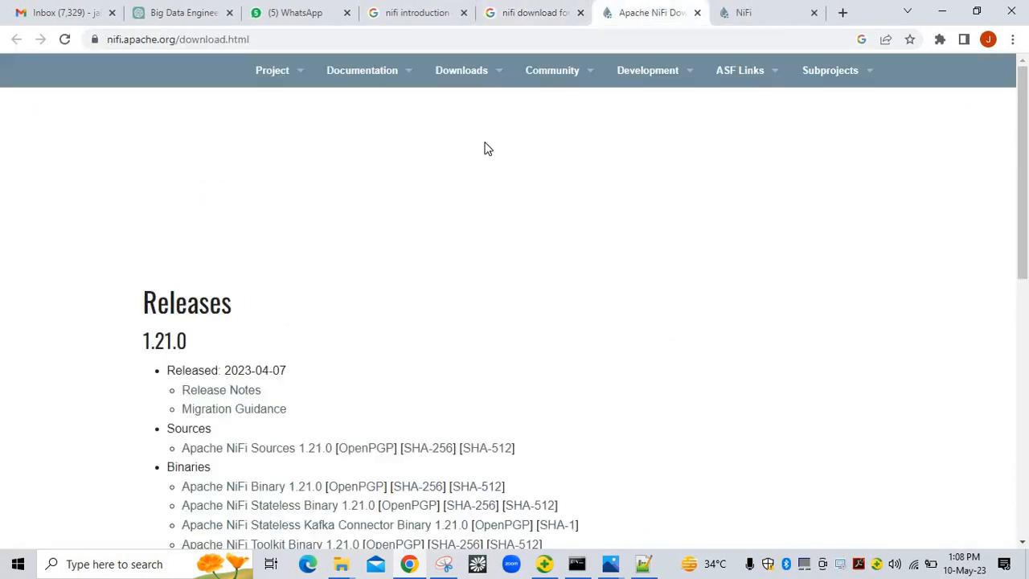
scroll(412, 217, down, 4)
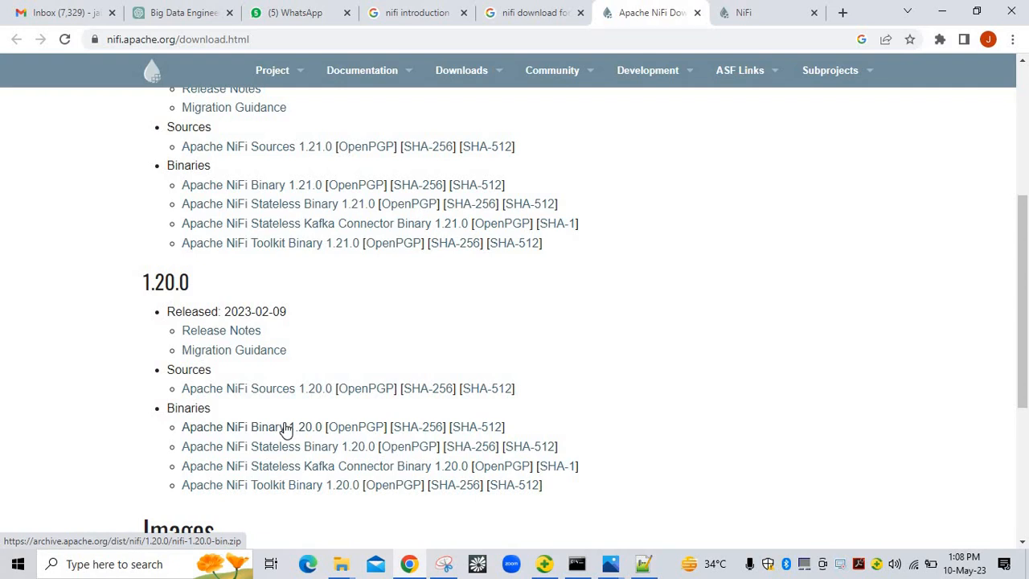
Navigate from drive D: through nifi-1.6.0-bin and nifi-1.6.0 into the bin folder
mouse_move(342, 569)
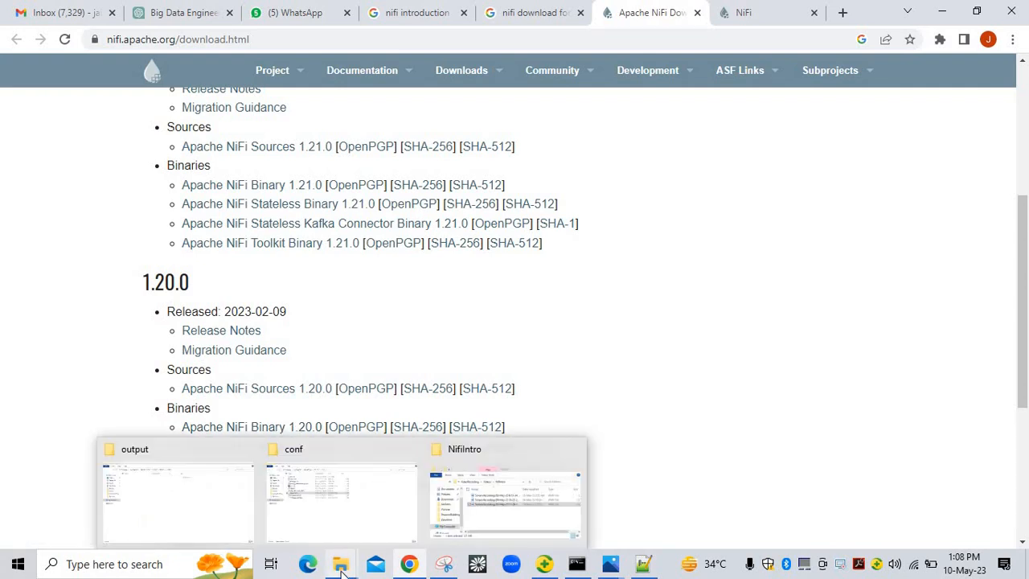
click(198, 510)
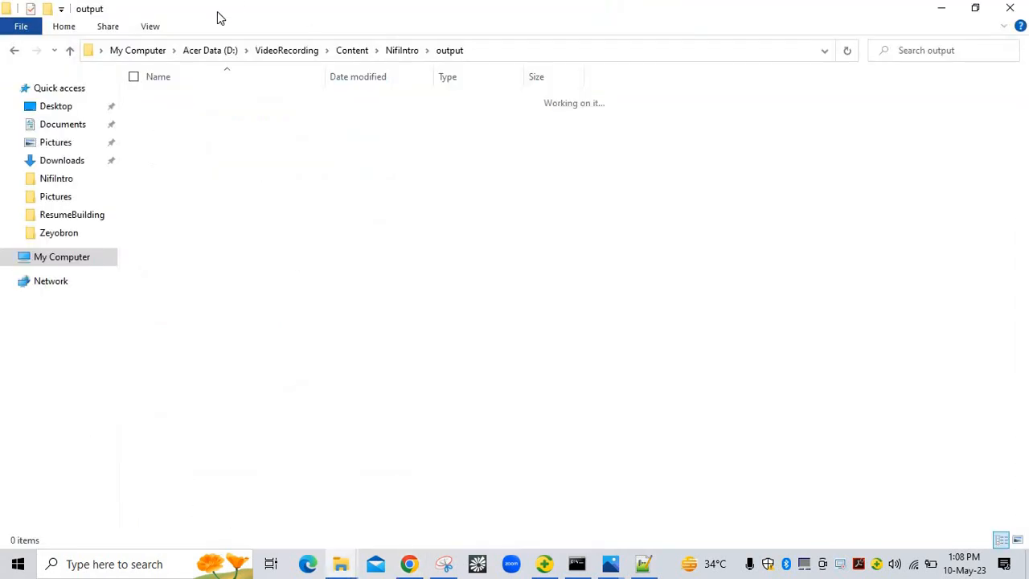
click(210, 52)
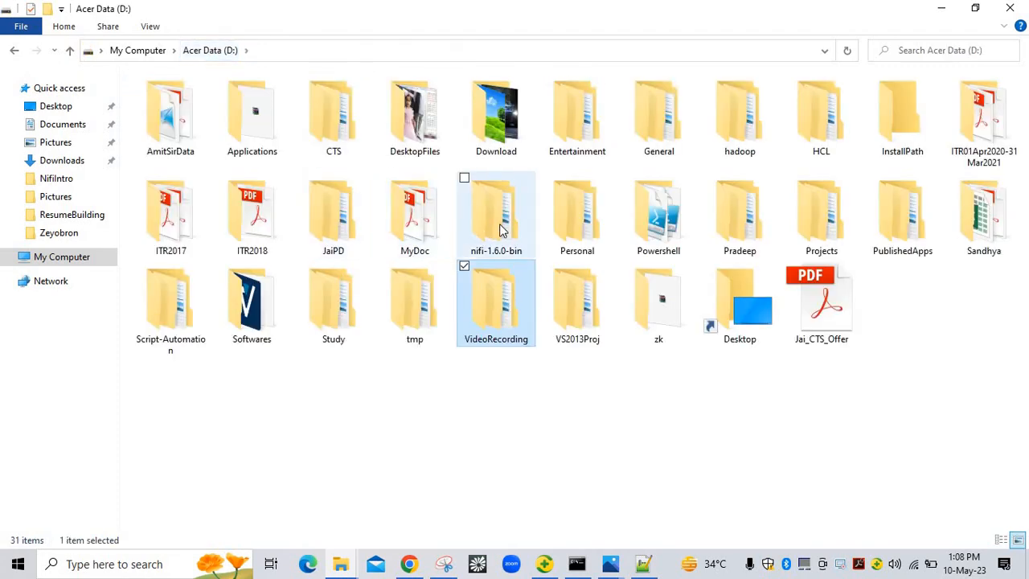
double_click(499, 229)
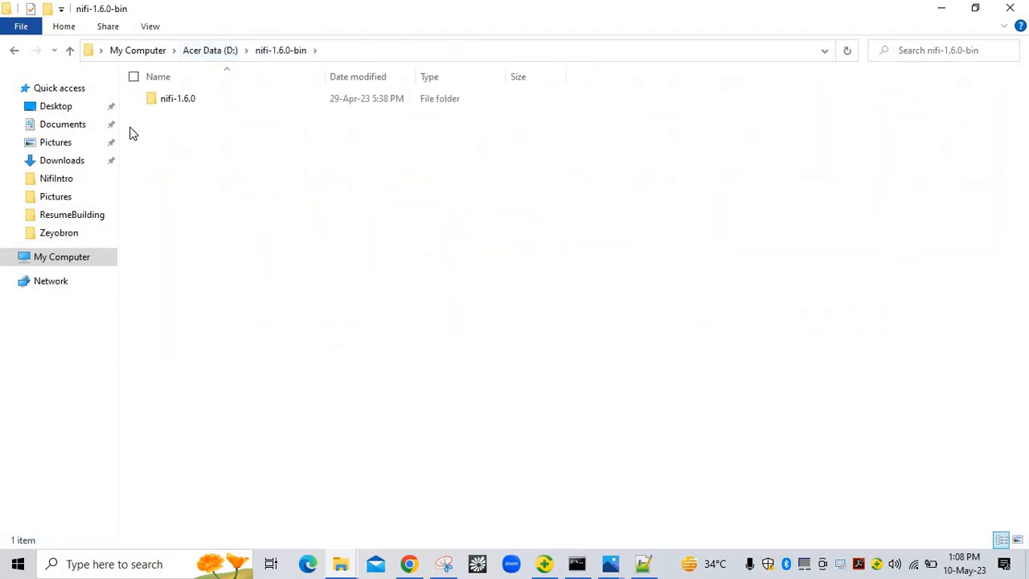
double_click(179, 99)
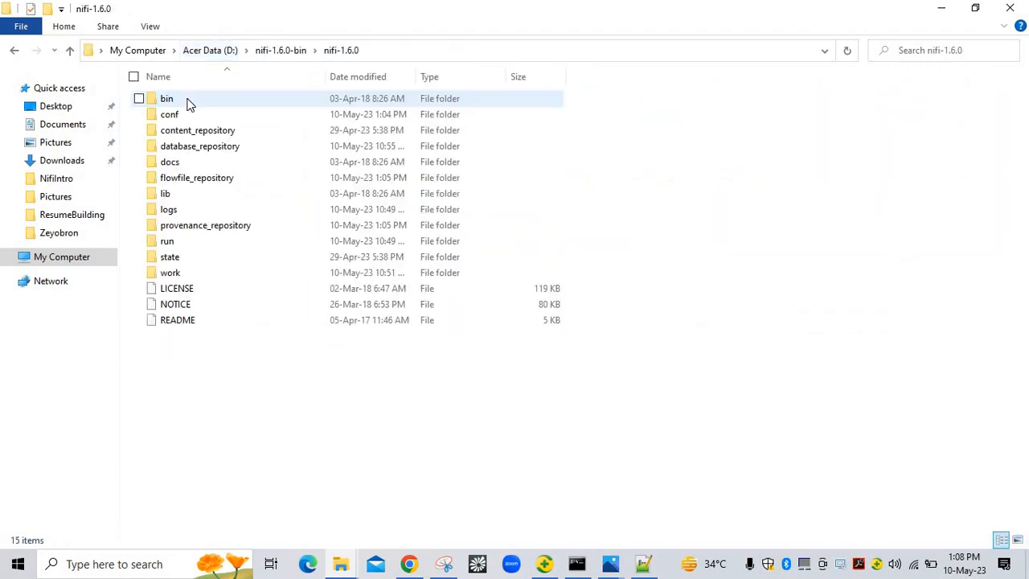
double_click(188, 103)
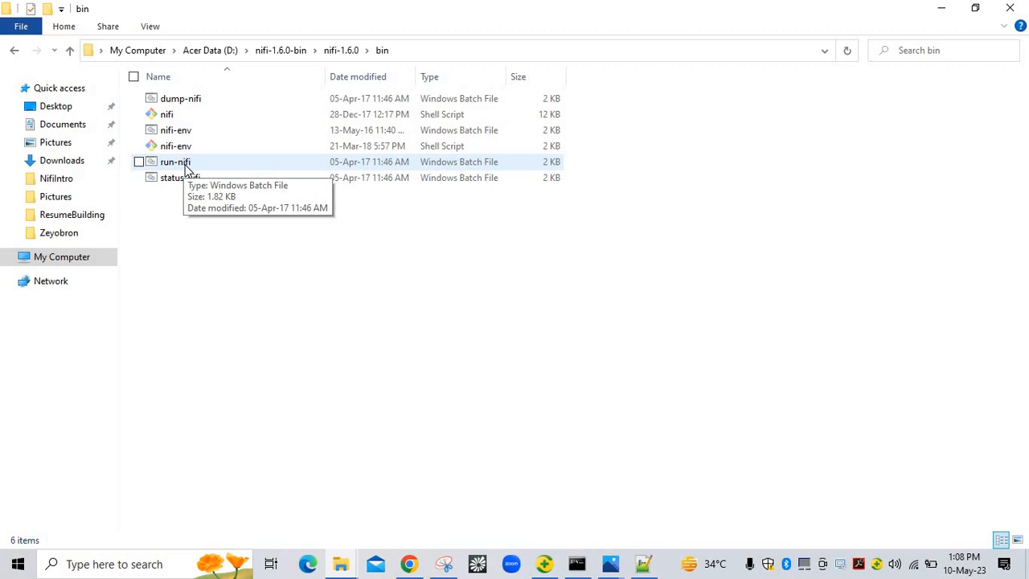
Check the NiFi startup log in the console and the flow canvas in Chrome, then return to the notes
click(585, 568)
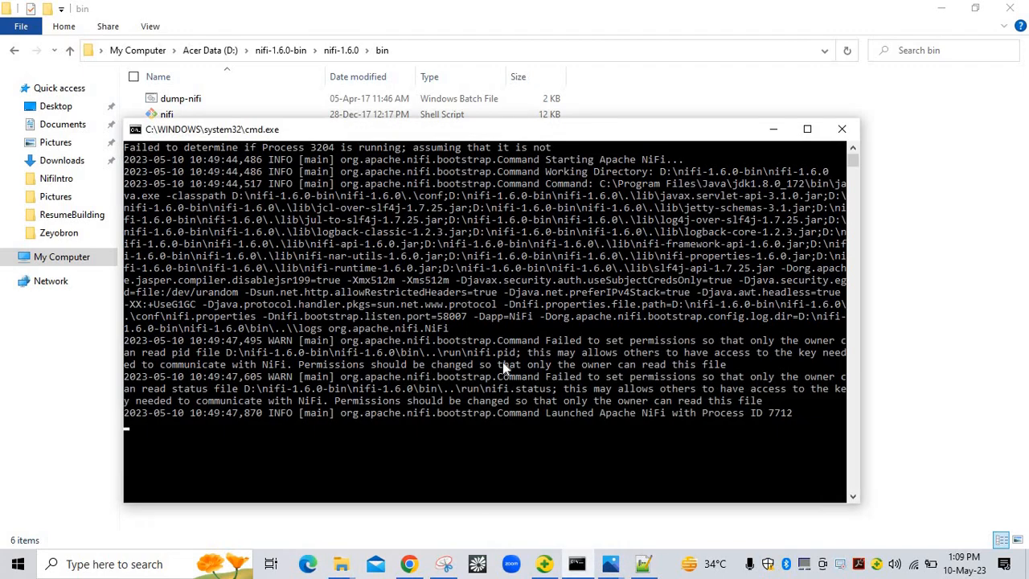
mouse_move(409, 567)
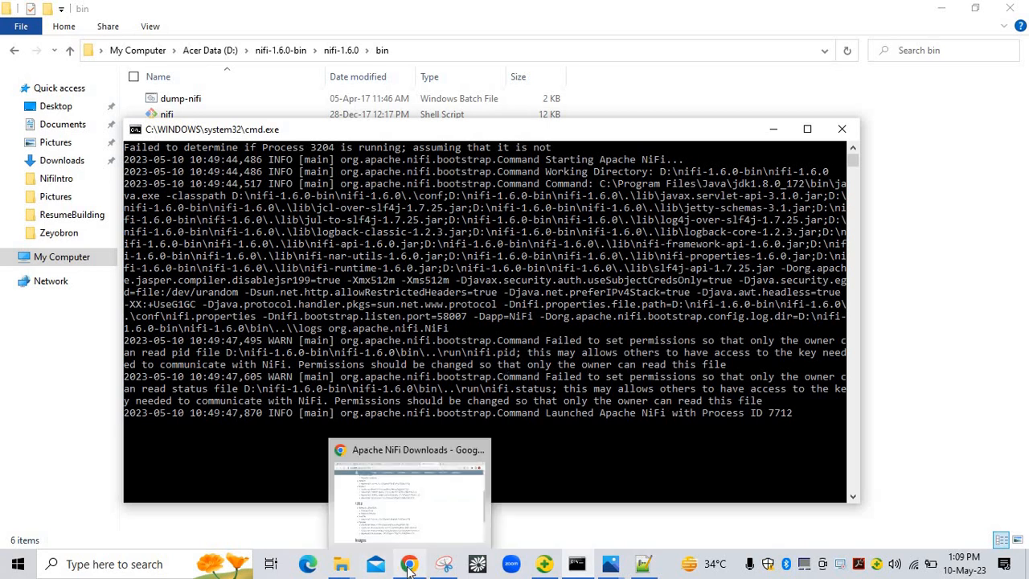
click(409, 567)
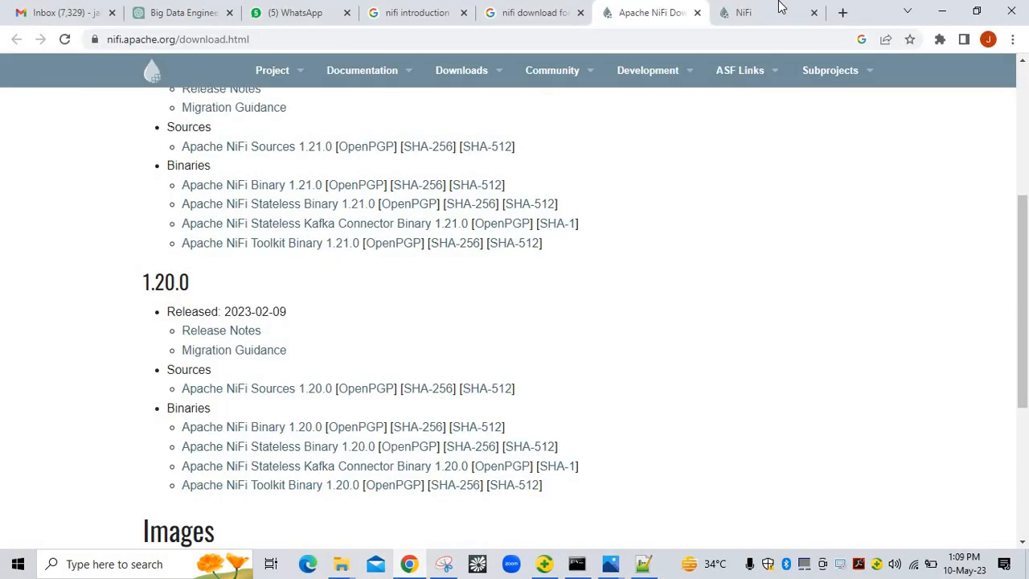
click(772, 11)
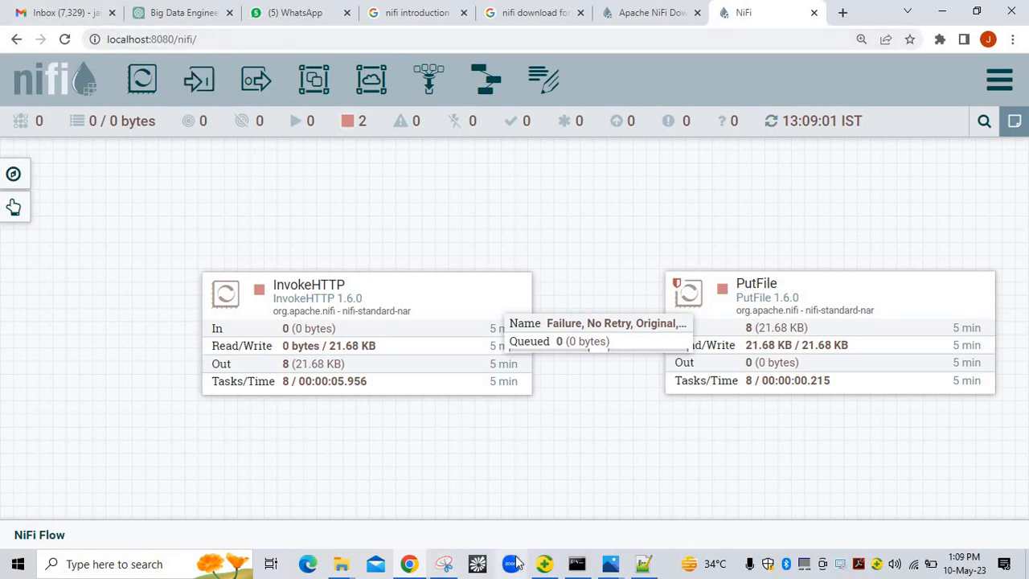
click(650, 569)
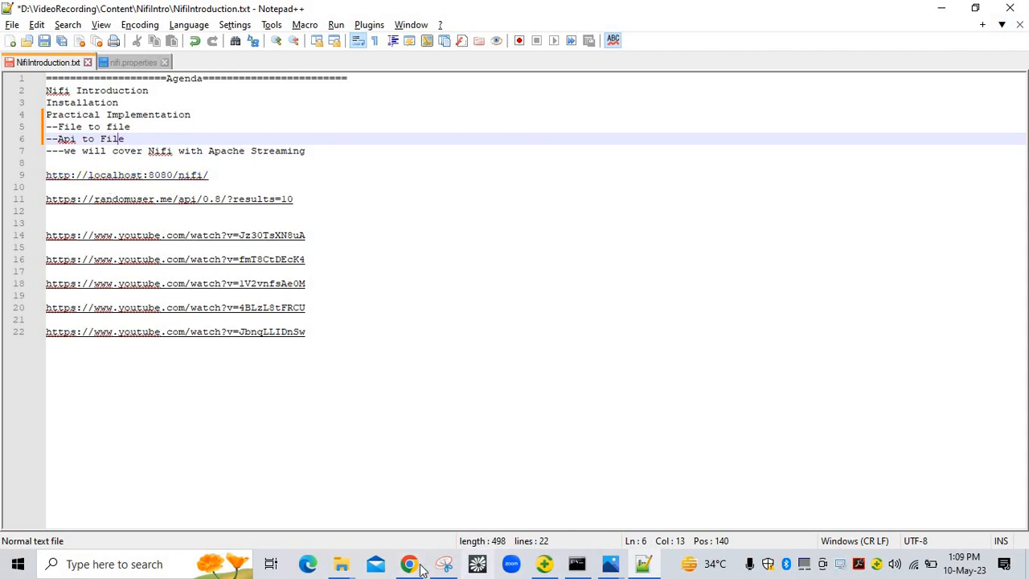
Navigate up from the old folder and into the nifi-1.6.0 conf folder
mouse_move(341, 566)
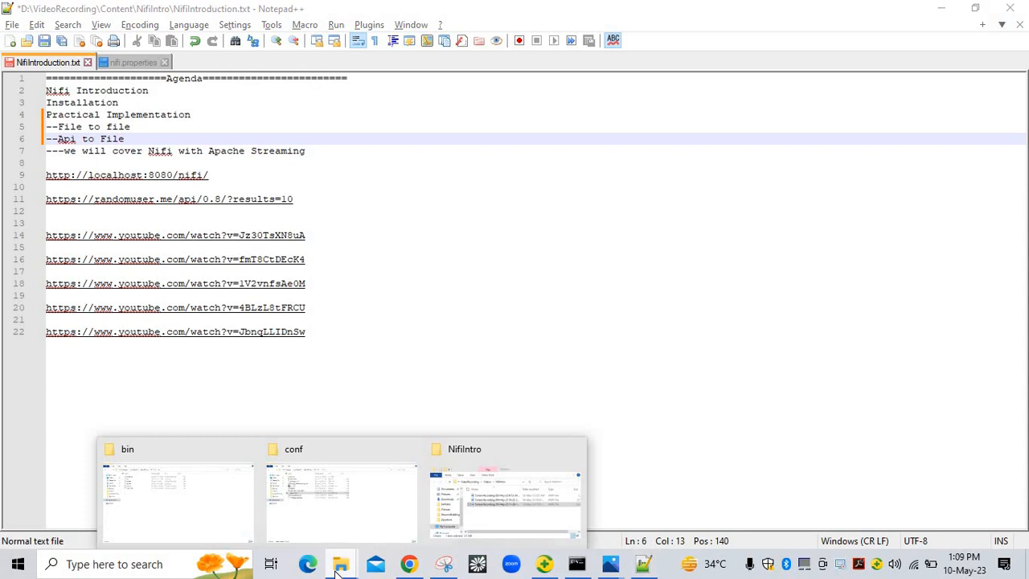
click(360, 512)
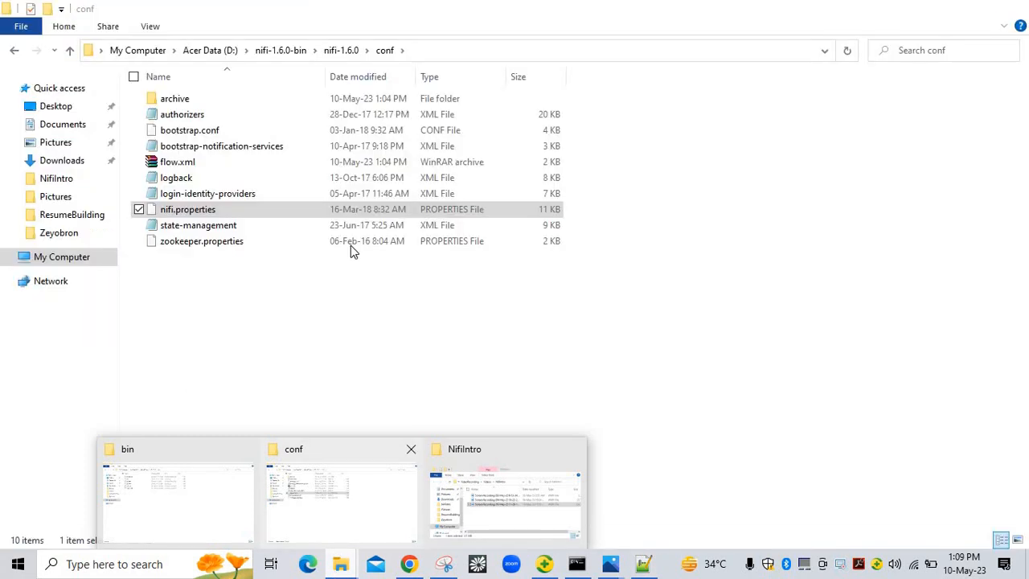
click(328, 54)
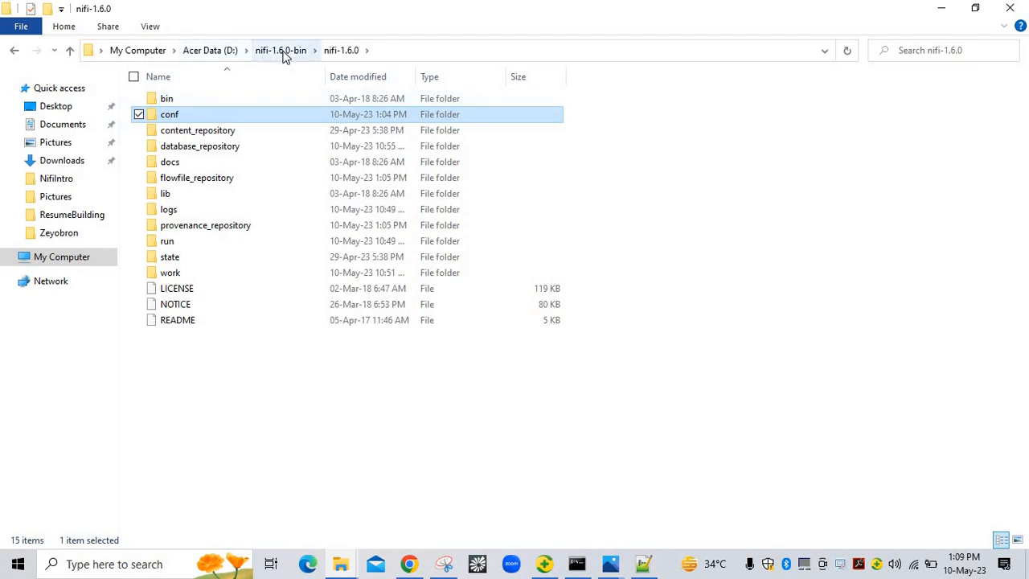
click(283, 50)
double_click(201, 98)
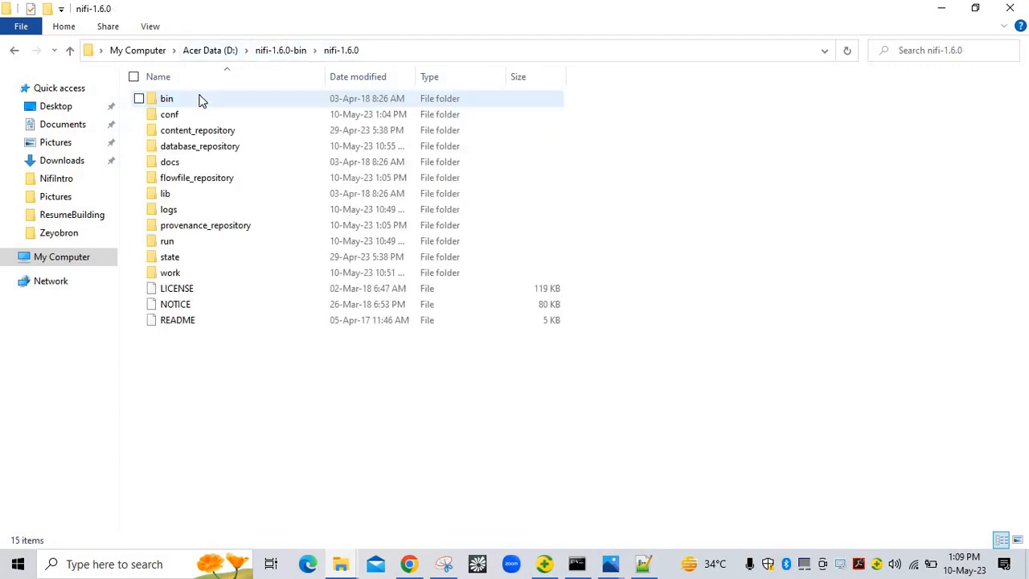
double_click(193, 115)
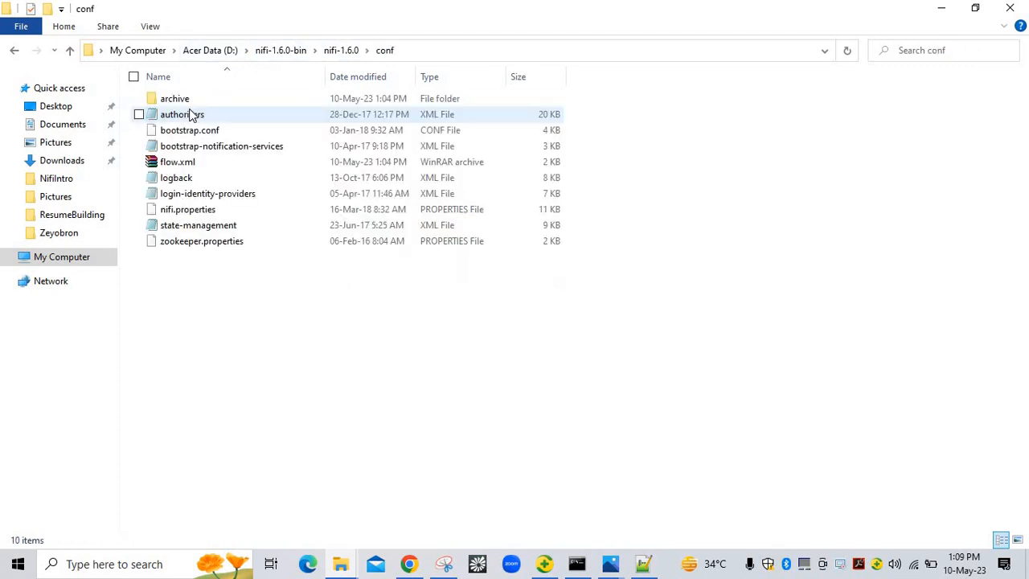
Open nifi.properties using Edit with Notepad++
click(186, 213)
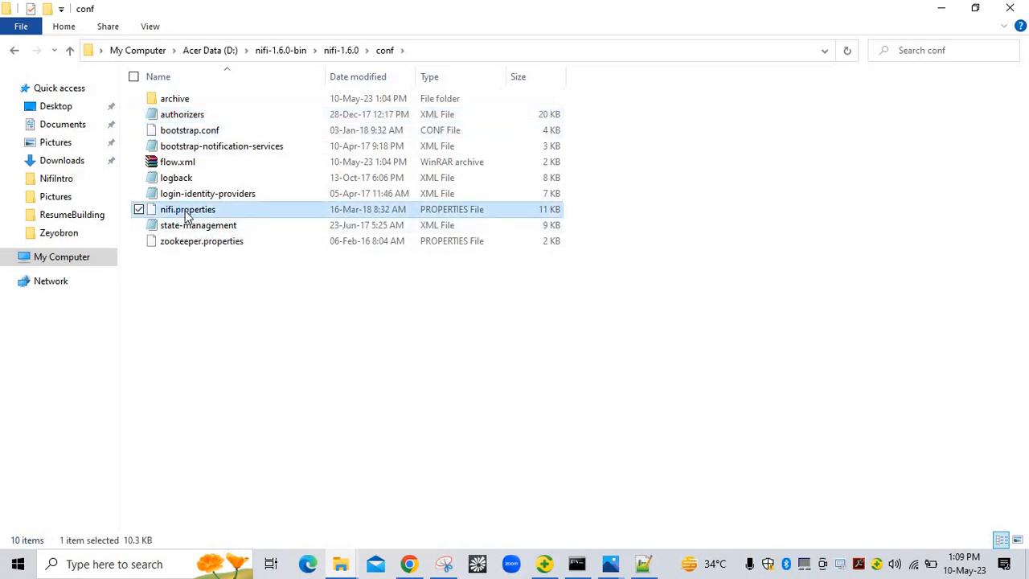
right_click(184, 213)
click(118, 251)
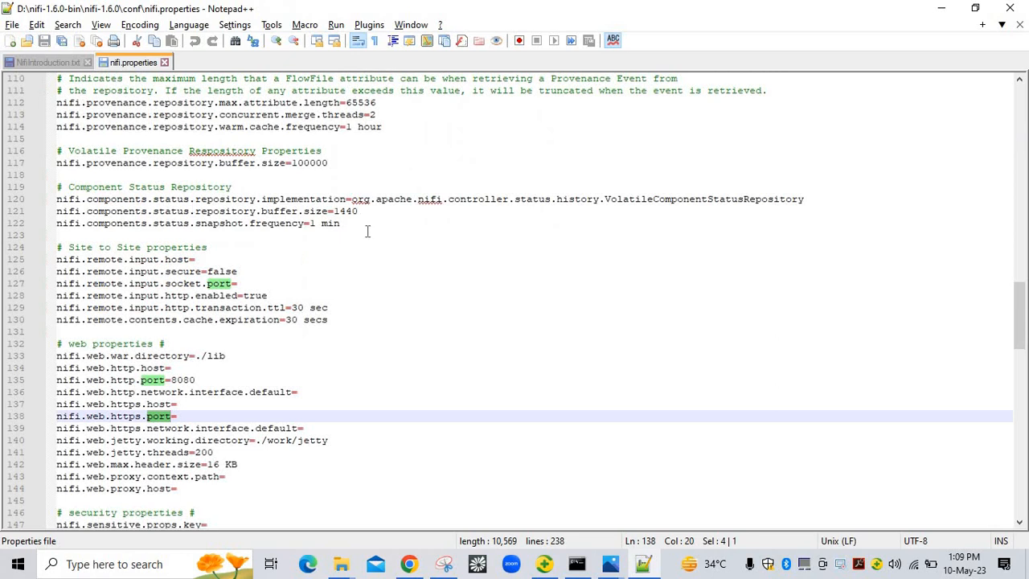
Search nifi.properties for 'port' and select the 8080 web HTTP port value on line 135
click(416, 247)
key(ctrl+Home)
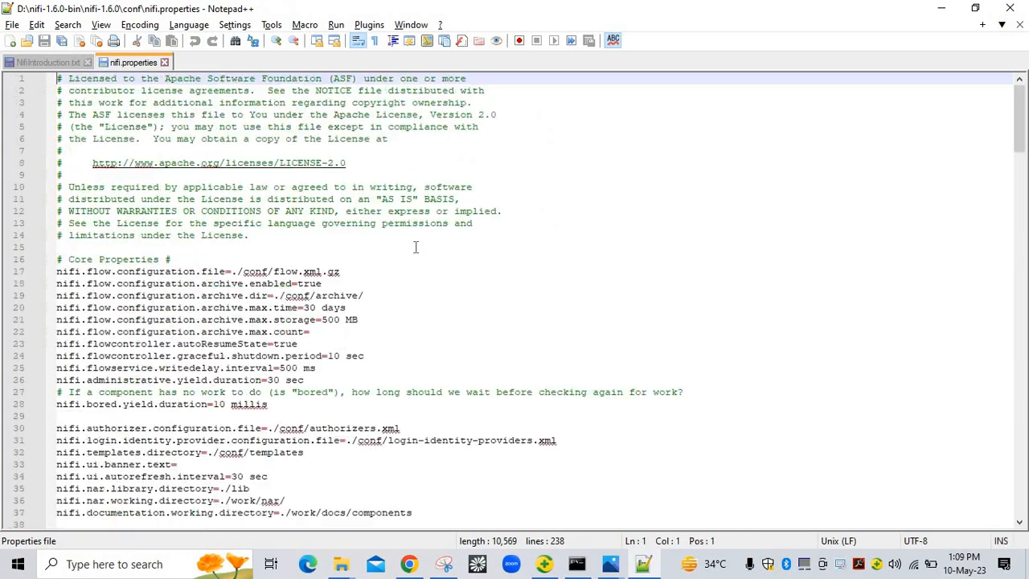
key(ctrl+f)
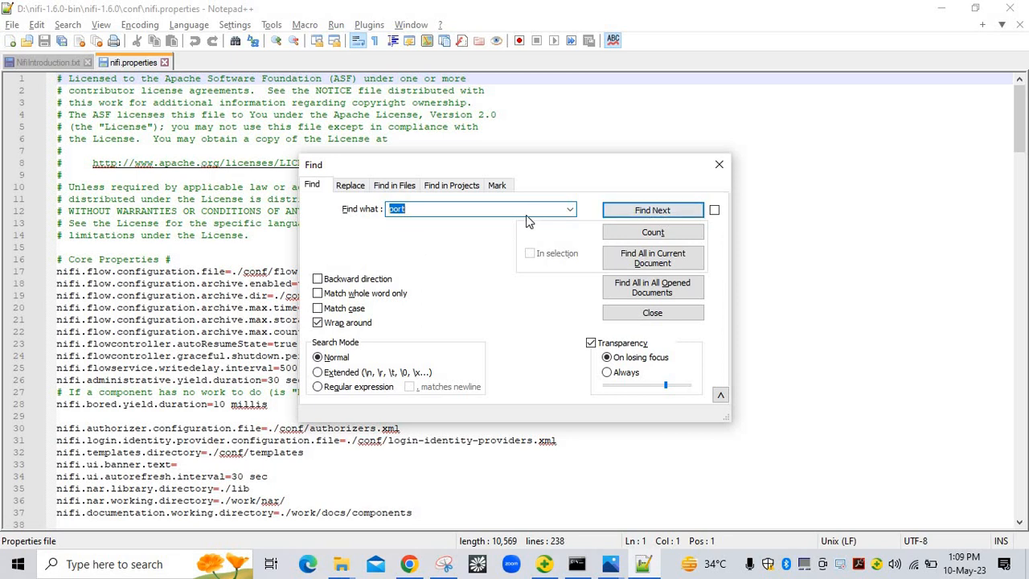
click(640, 215)
click(641, 216)
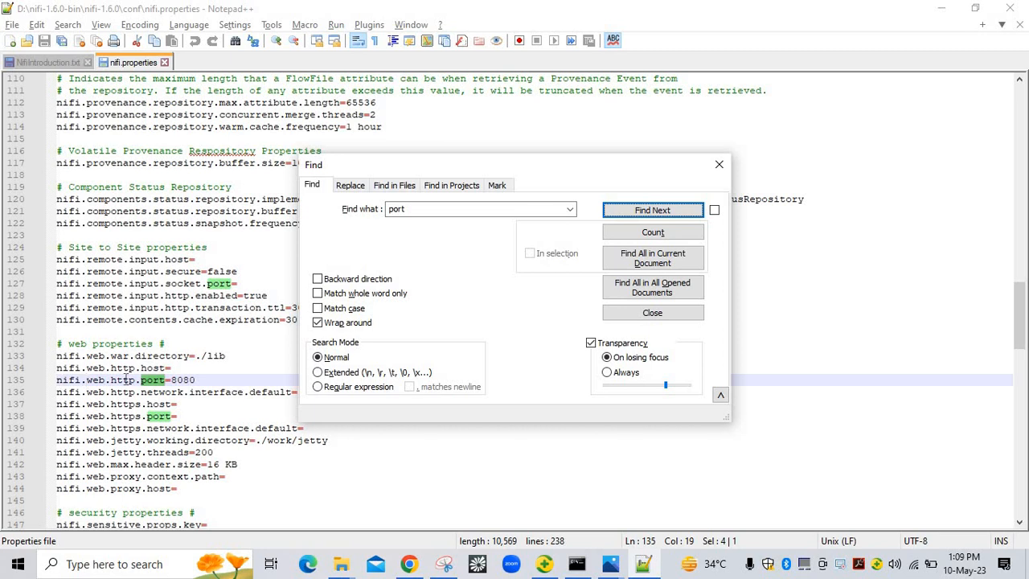
click(208, 381)
key(Left)
key(Left)
key(Left)
key(Left)
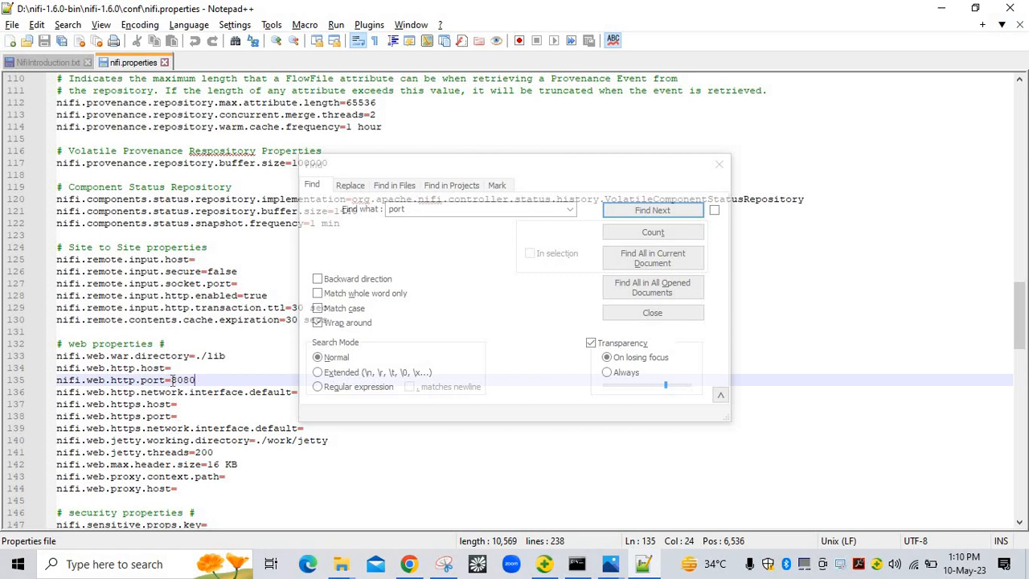
key(shift+Right)
key(shift+Right)
key(shift+Right)
key(shift+Right)
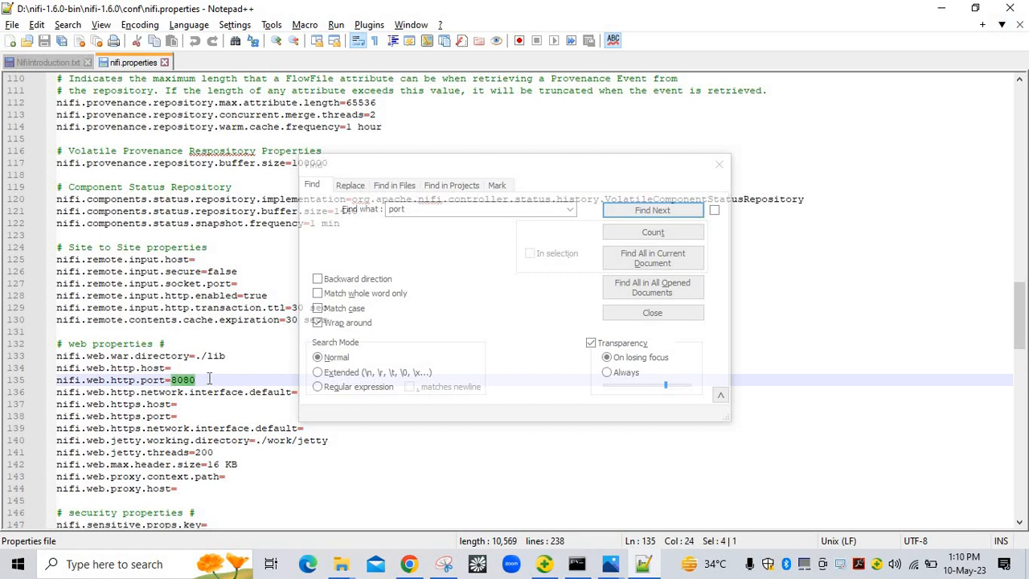
Switch to the NifiIntroduction.txt tab and close the Find window
click(46, 64)
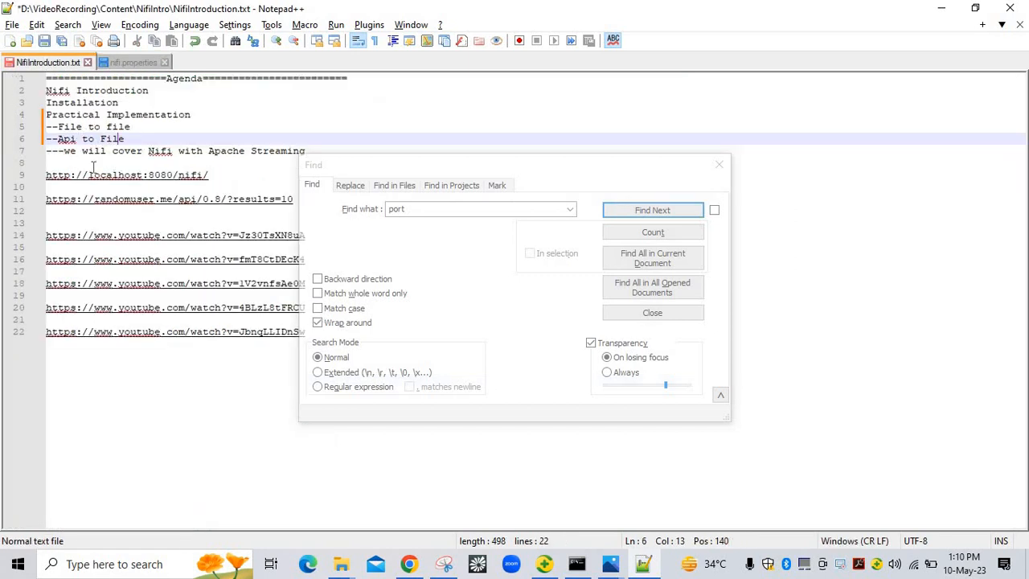
click(93, 164)
click(719, 165)
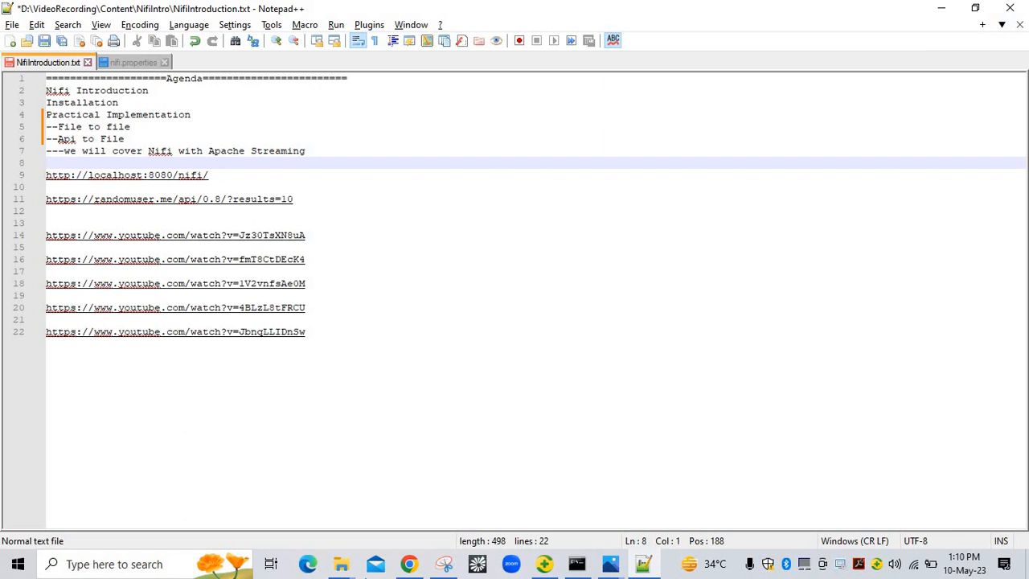
click(237, 175)
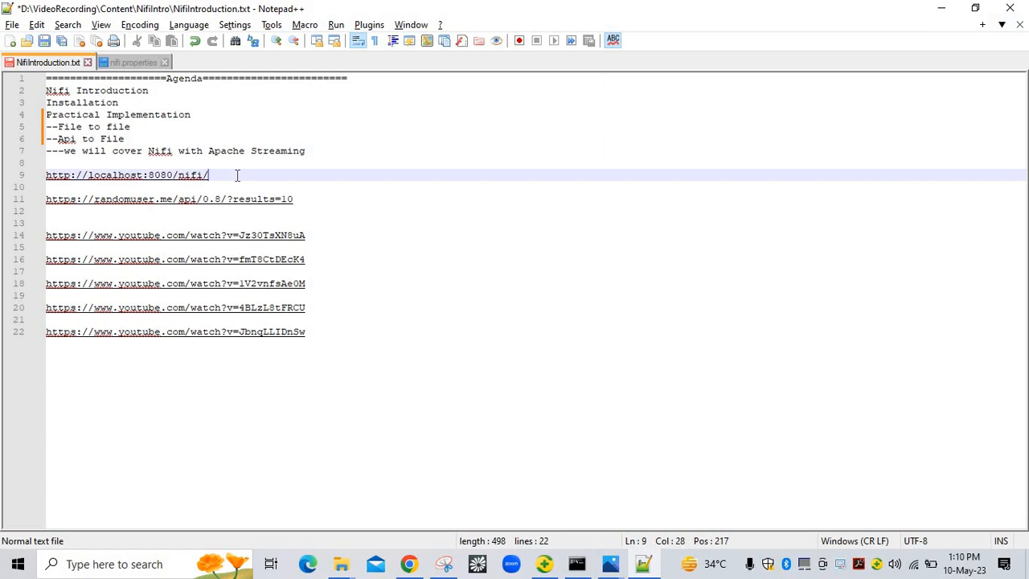
key(shift+Home)
key(ctrl+c)
key(alt+Tab)
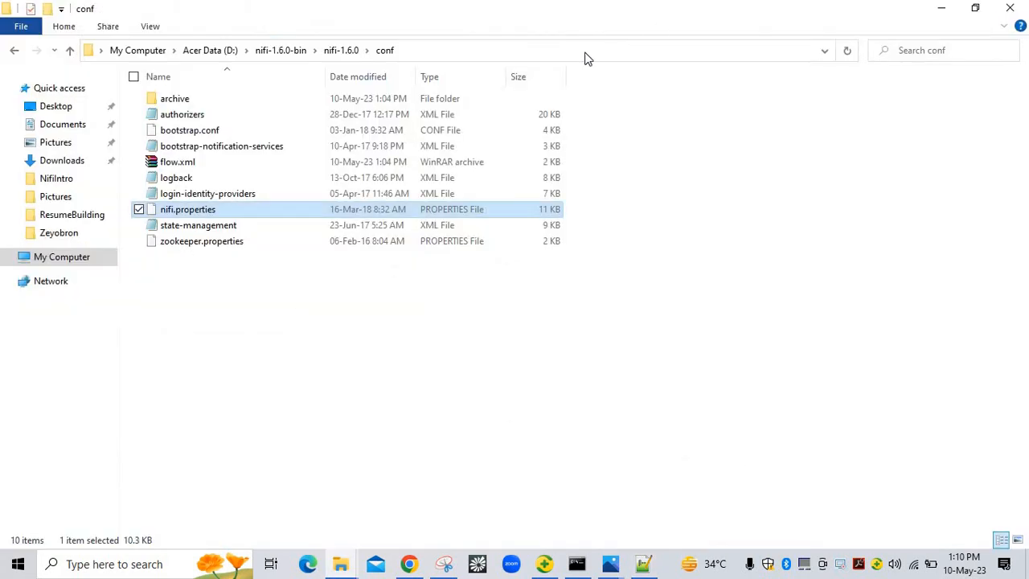
mouse_move(409, 564)
click(459, 498)
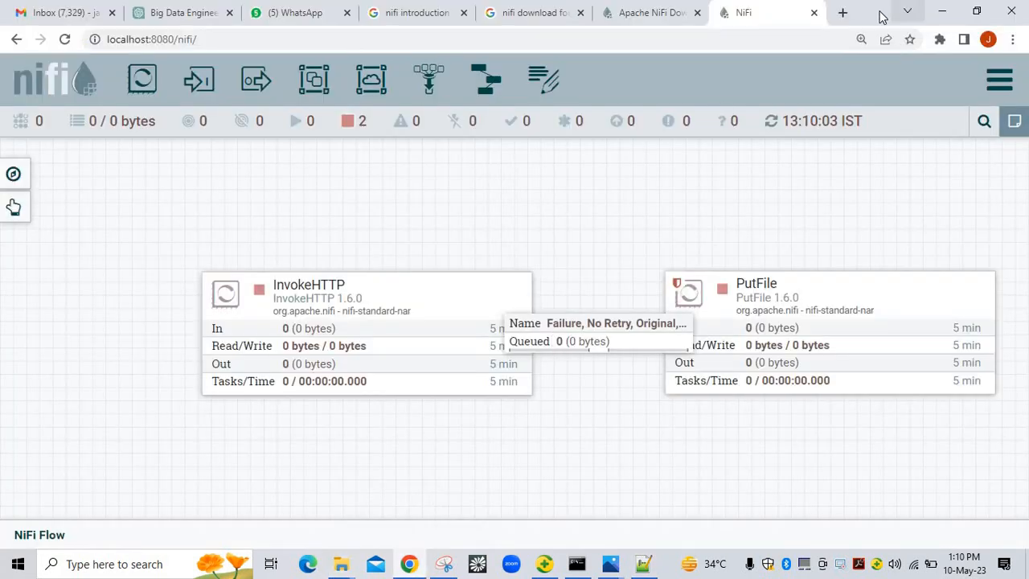
Load the pasted localhost:8080/nifi URL in a new tab, close the old NiFi tab, and right-click the canvas
click(842, 13)
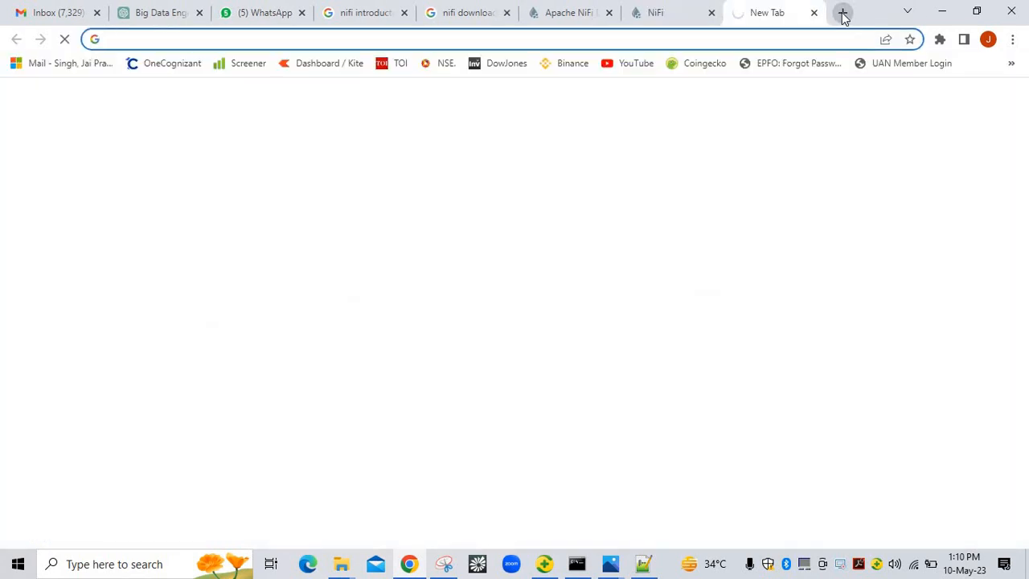
key(ctrl+v)
key(Return)
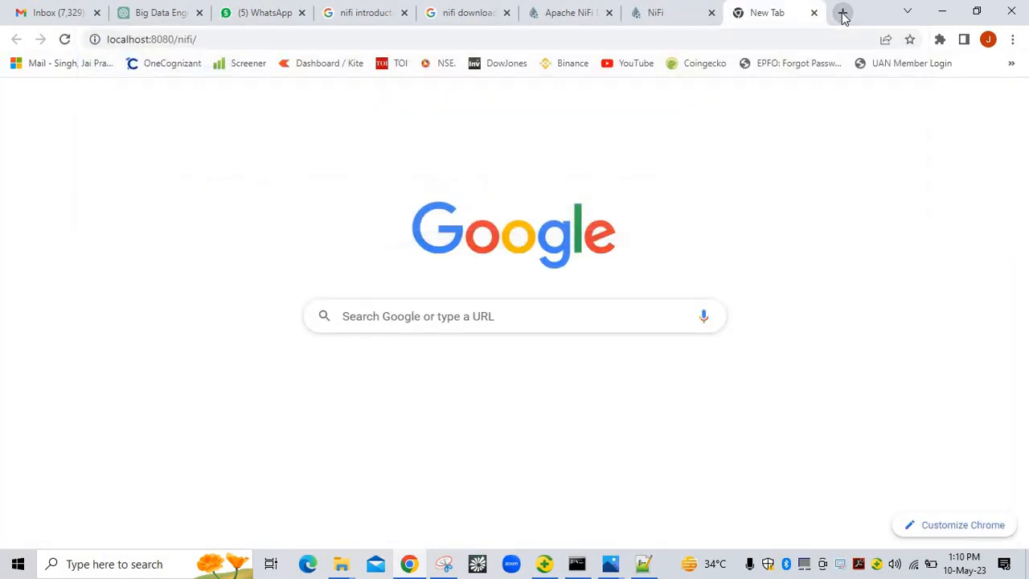
click(712, 13)
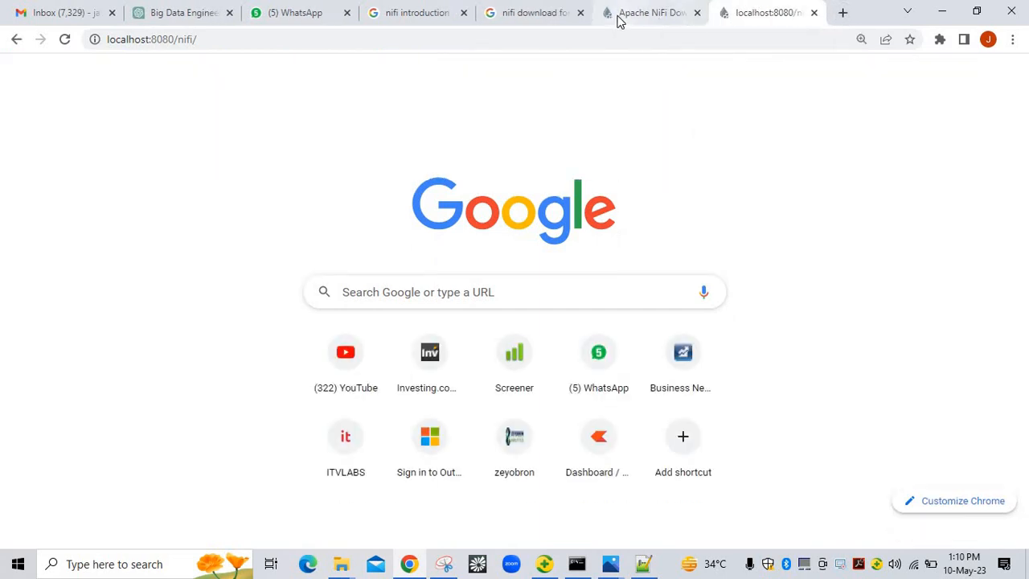
click(616, 19)
click(787, 16)
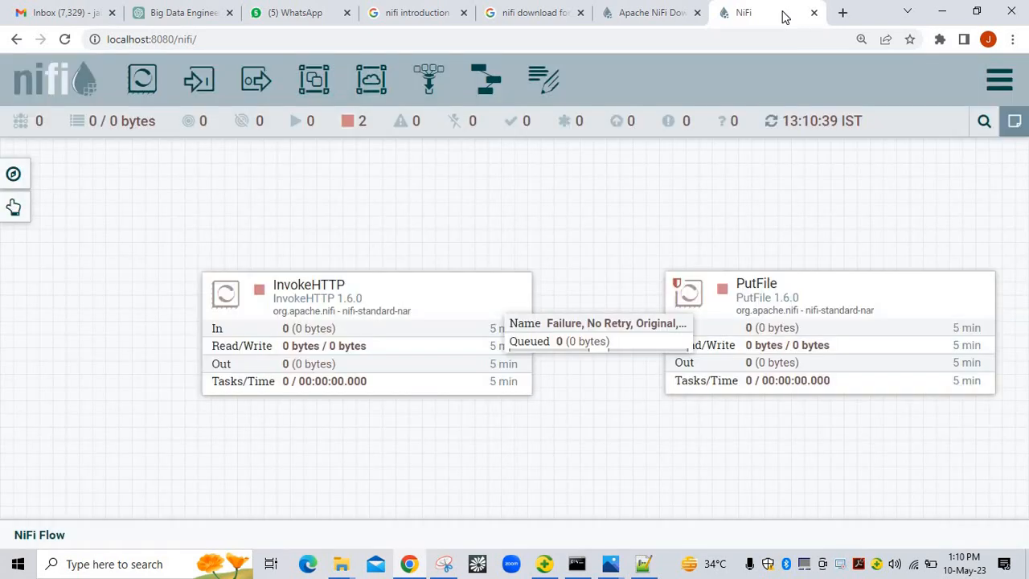
right_click(564, 289)
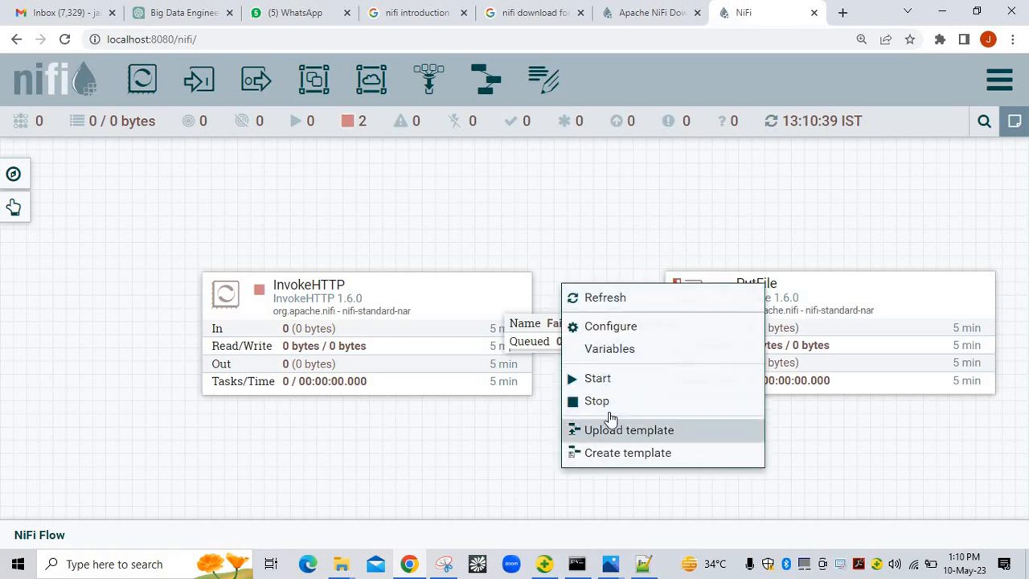
Stop the flow and delete the InvokeHTTP and PutFile processors
click(597, 401)
click(367, 336)
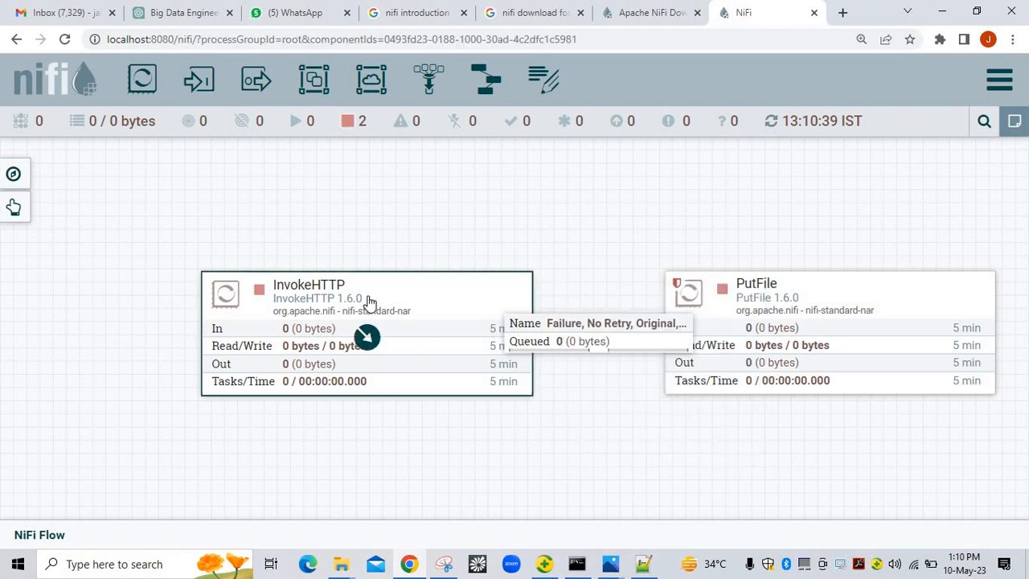
key(Delete)
click(700, 319)
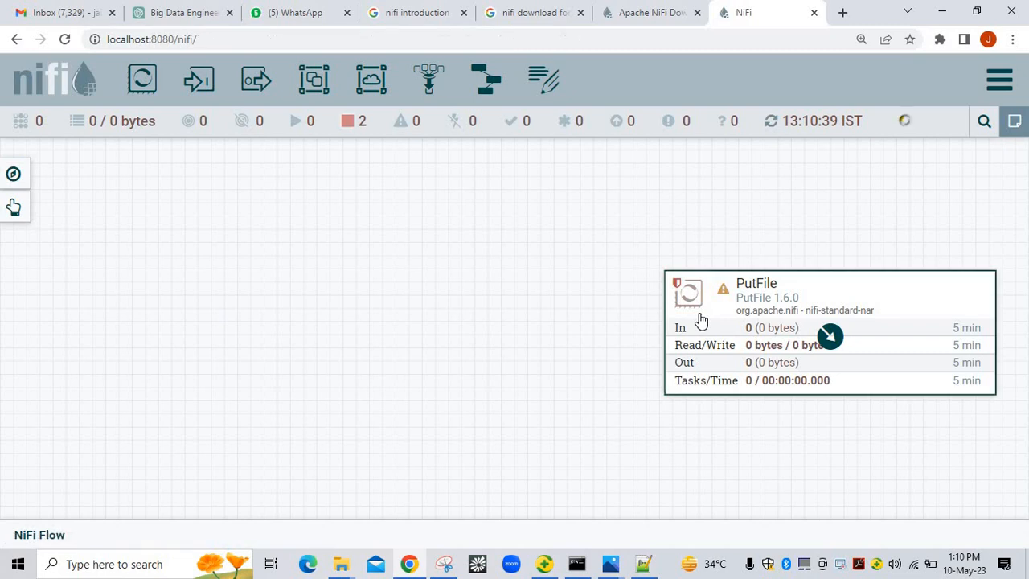
key(Delete)
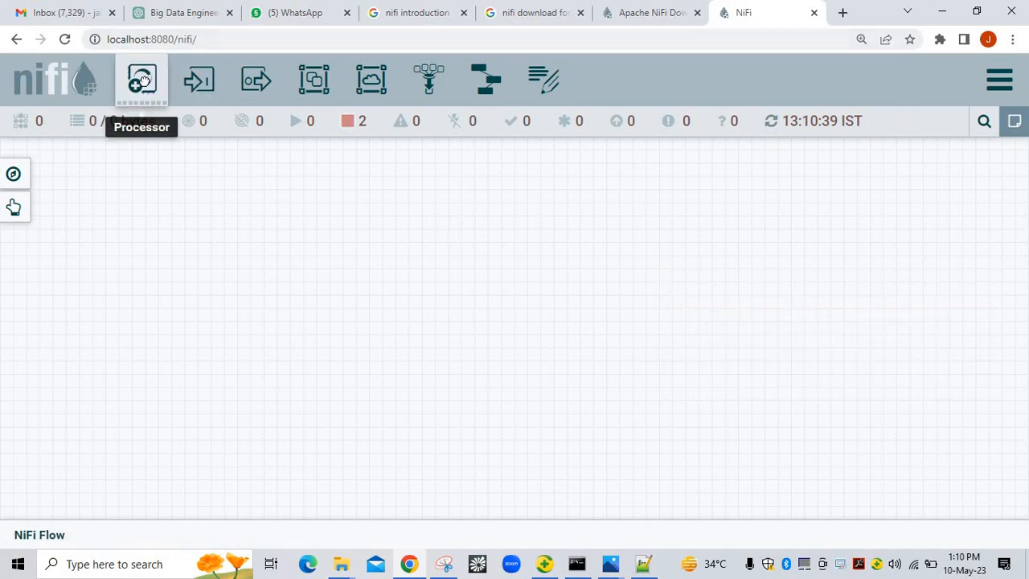
Place a new processor on the canvas, filtering the list with GETFI to add GetFile
drag(141, 78, 181, 295)
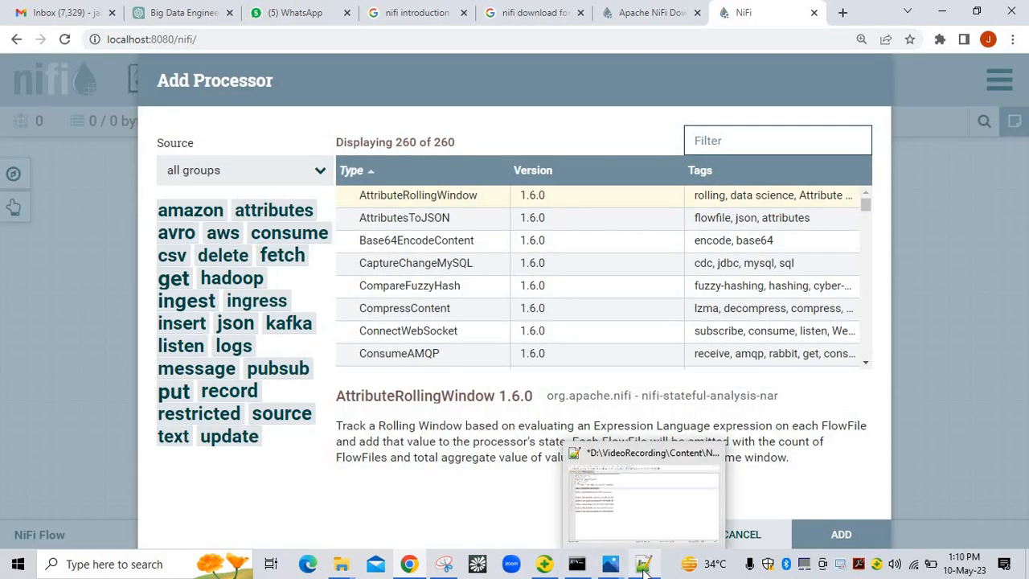
click(643, 567)
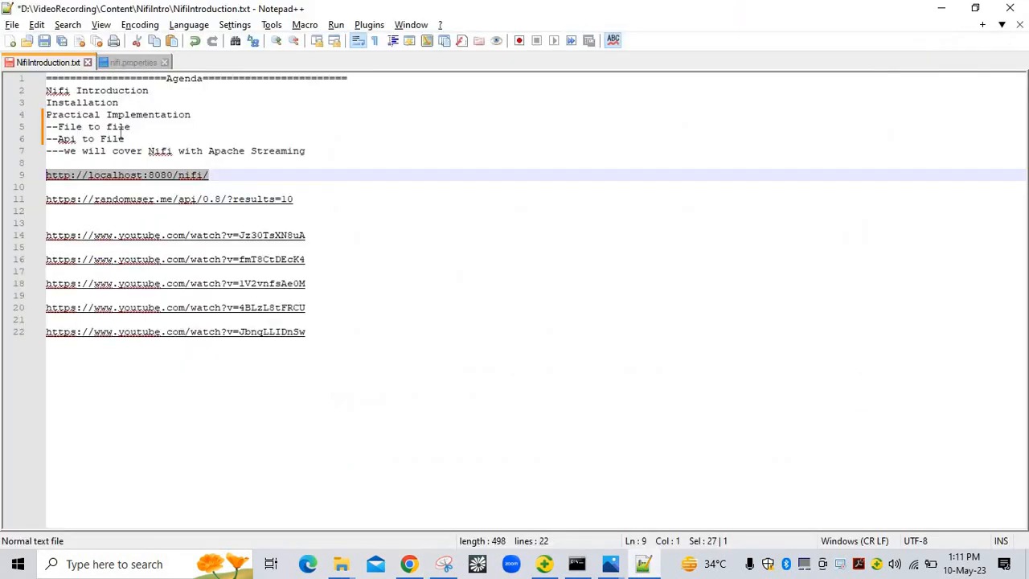
key(alt+Tab)
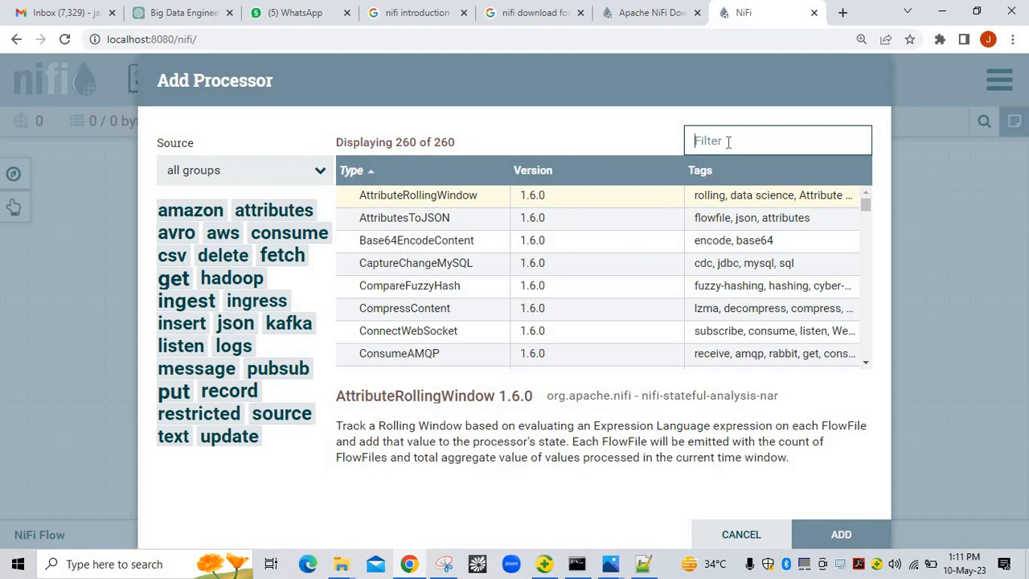
text(GE)
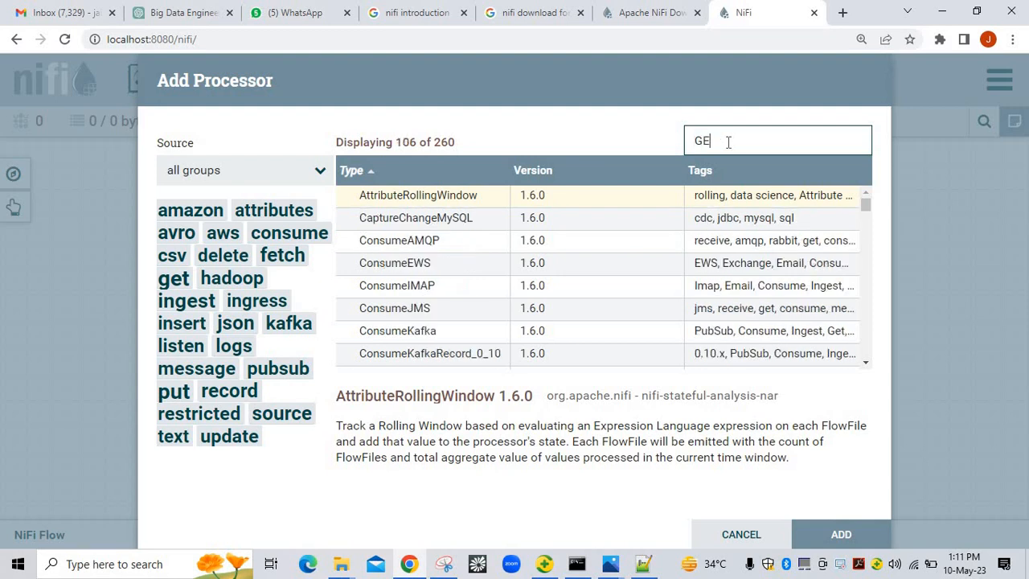
text(TFI)
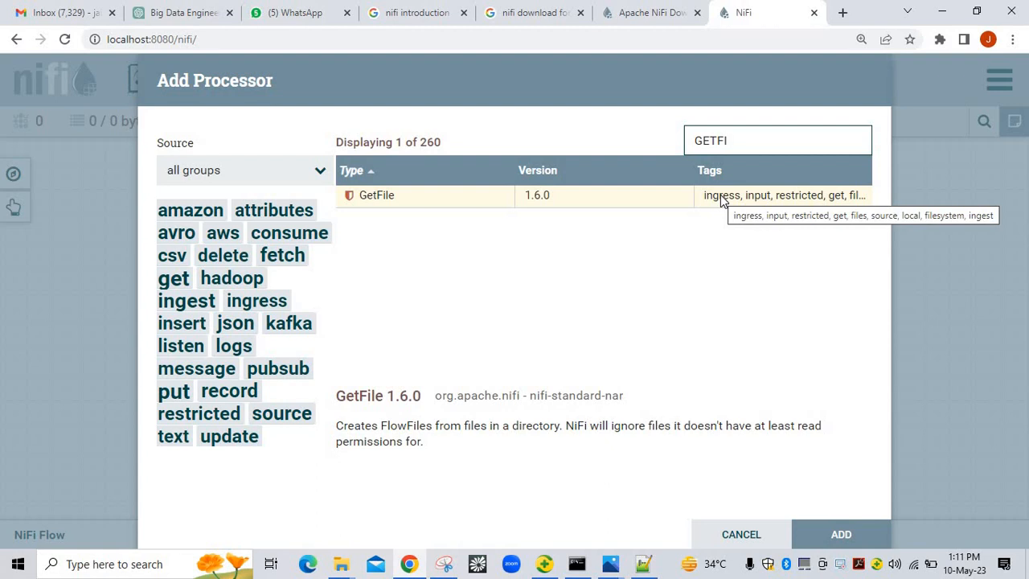
double_click(720, 198)
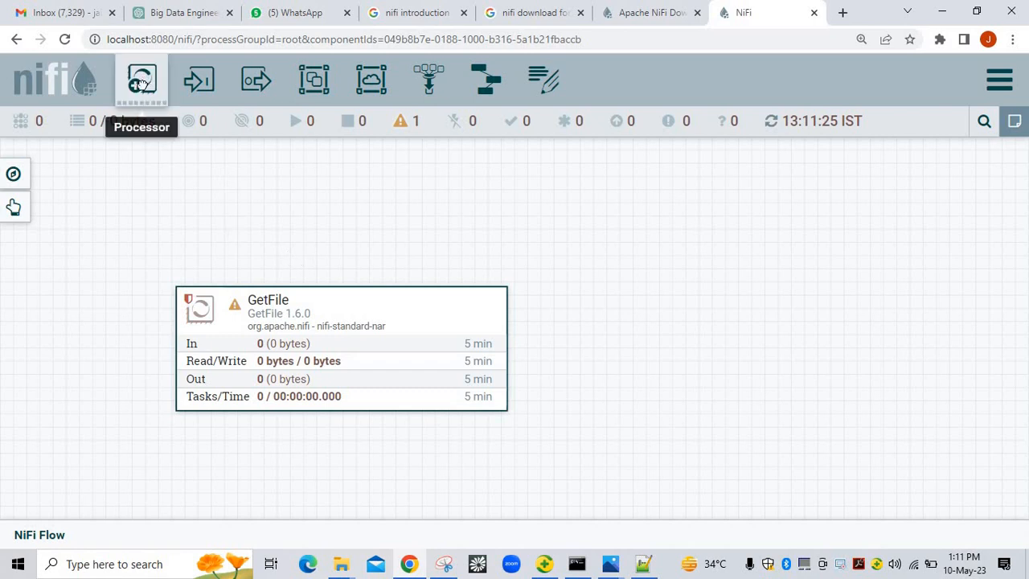
Add a PutFile processor beside GetFile, then open GetFile's property list
drag(142, 81, 651, 285)
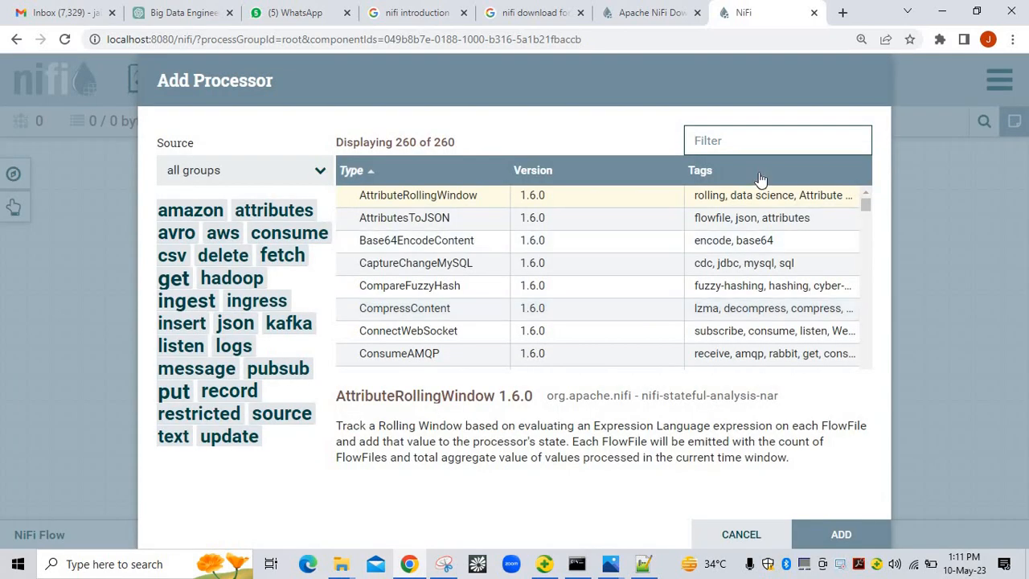
text(PUTF)
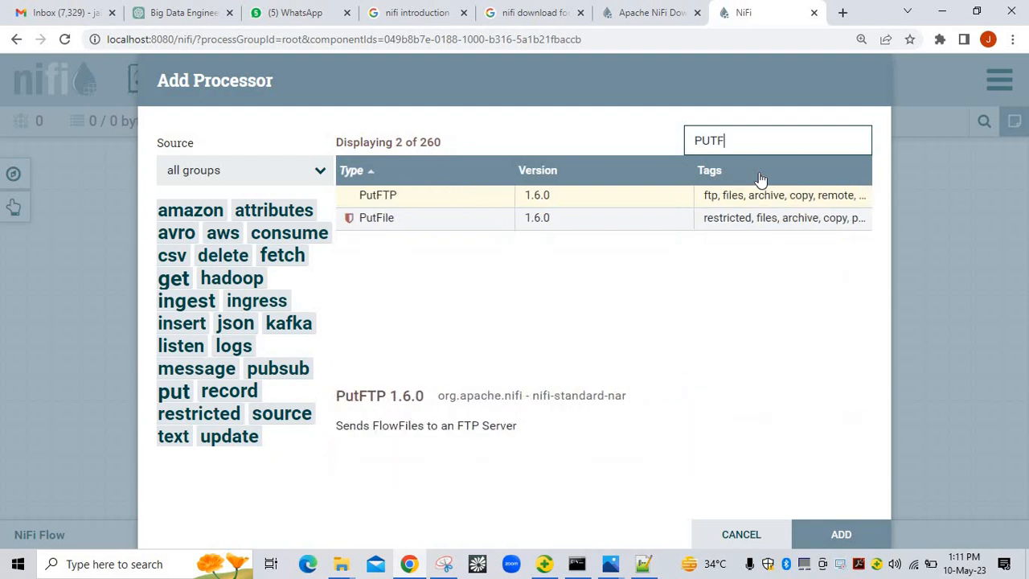
text(I)
double_click(765, 197)
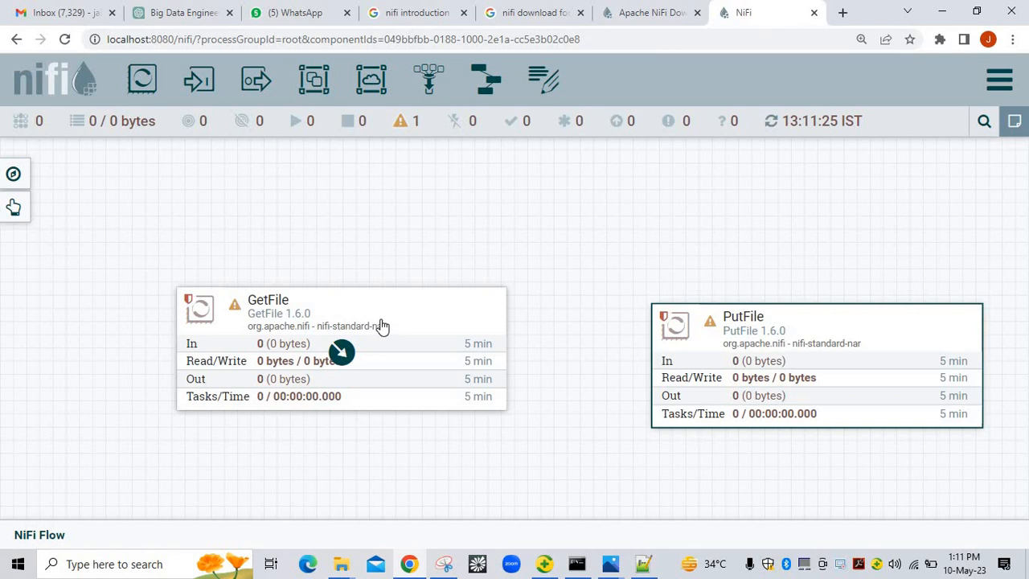
double_click(383, 308)
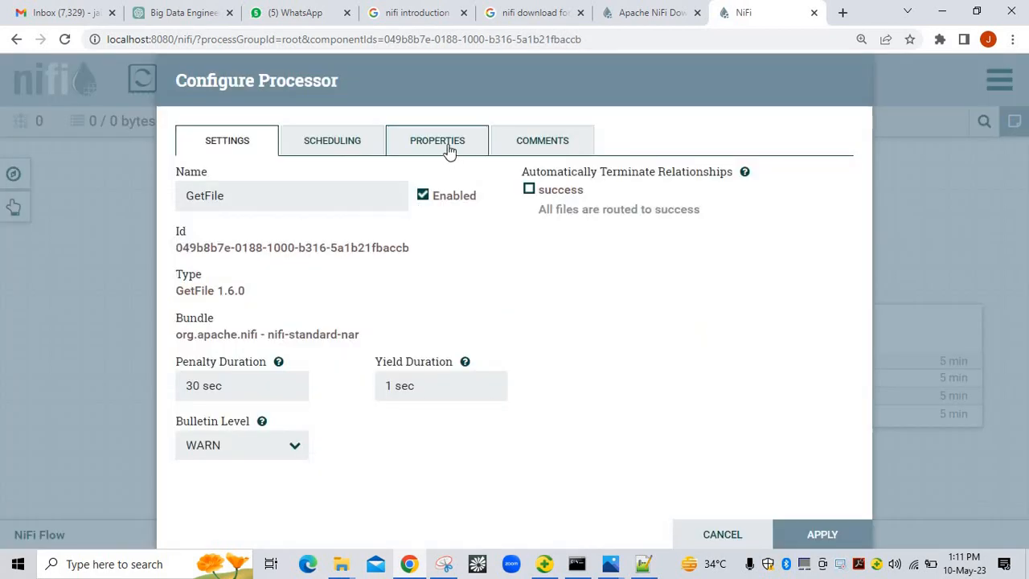
click(448, 150)
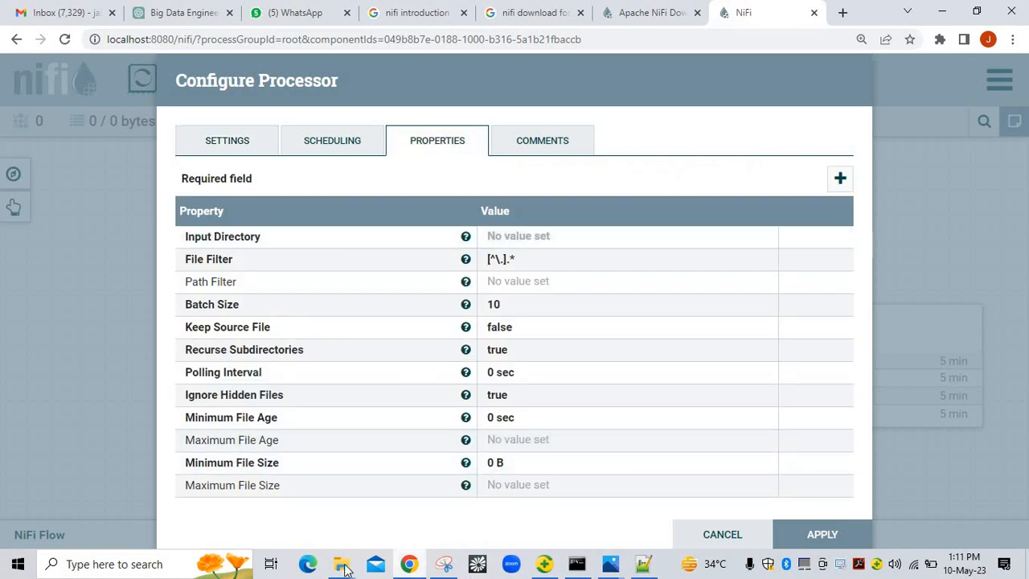
Bring the NifiIntro File Explorer window to the front and maximize it
mouse_move(344, 568)
mouse_move(201, 495)
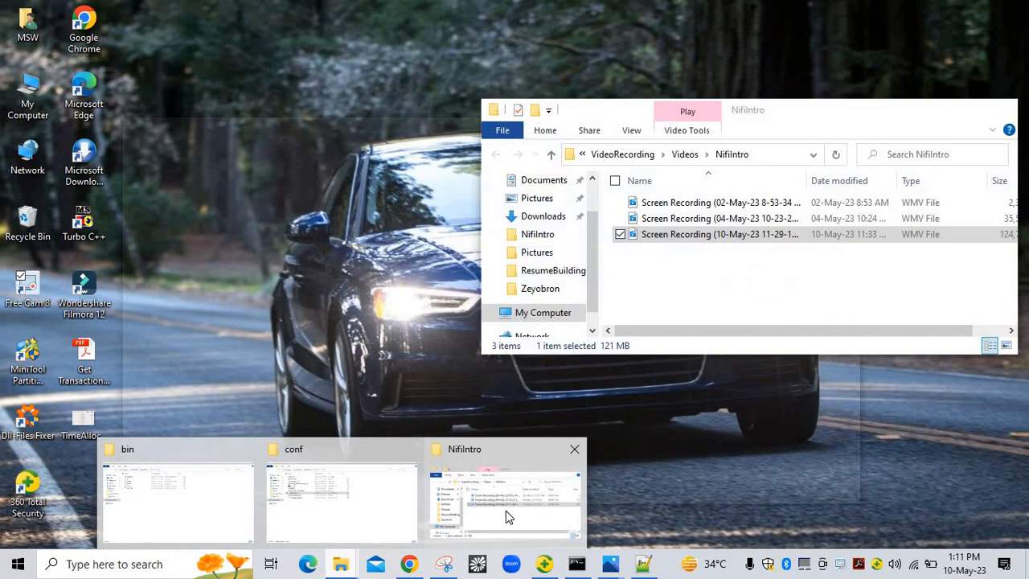
click(506, 510)
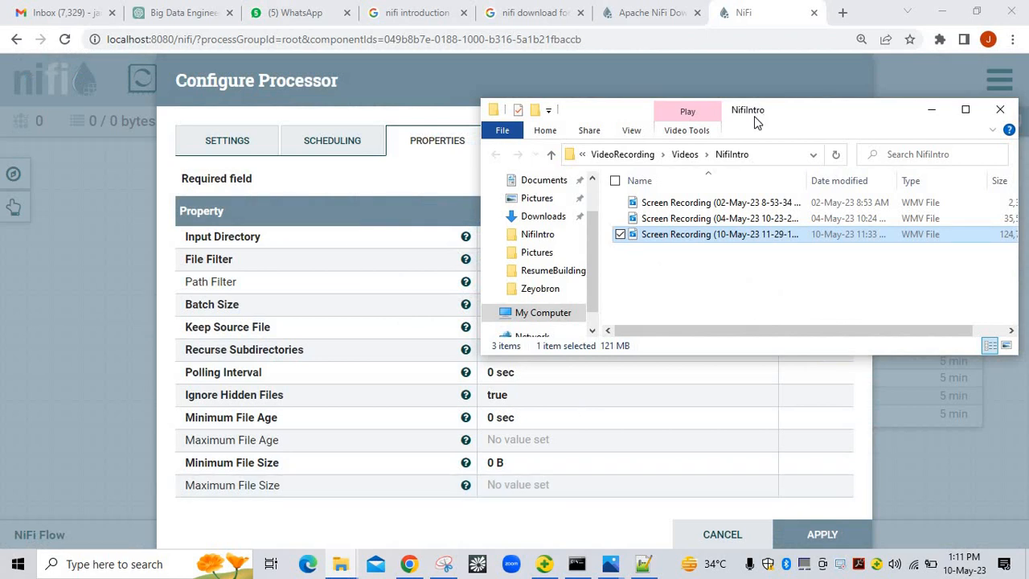
double_click(842, 115)
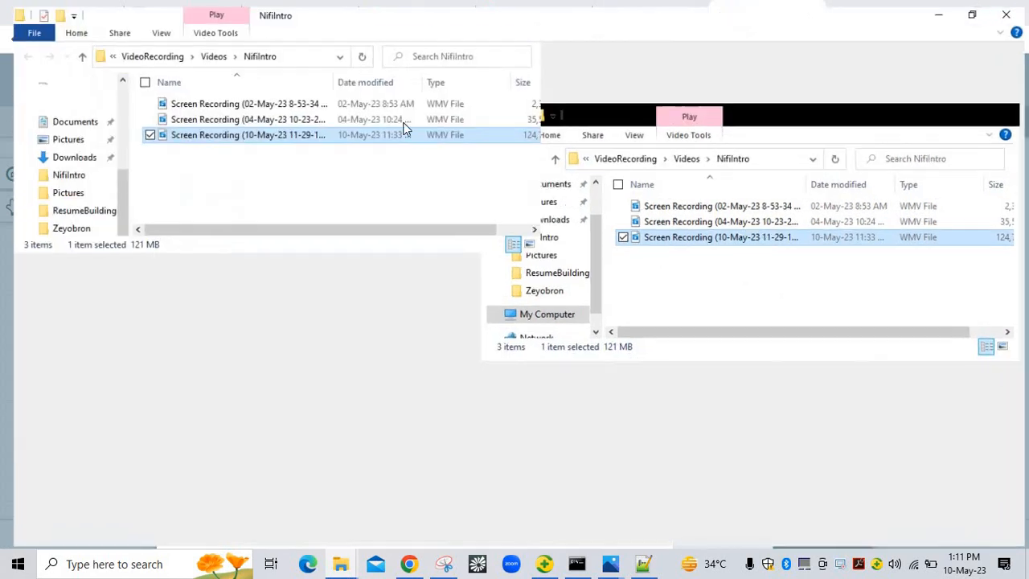
Browse to D:\VideoRecording\Content\NifiIntro\input and copy its full path from the address bar
click(204, 50)
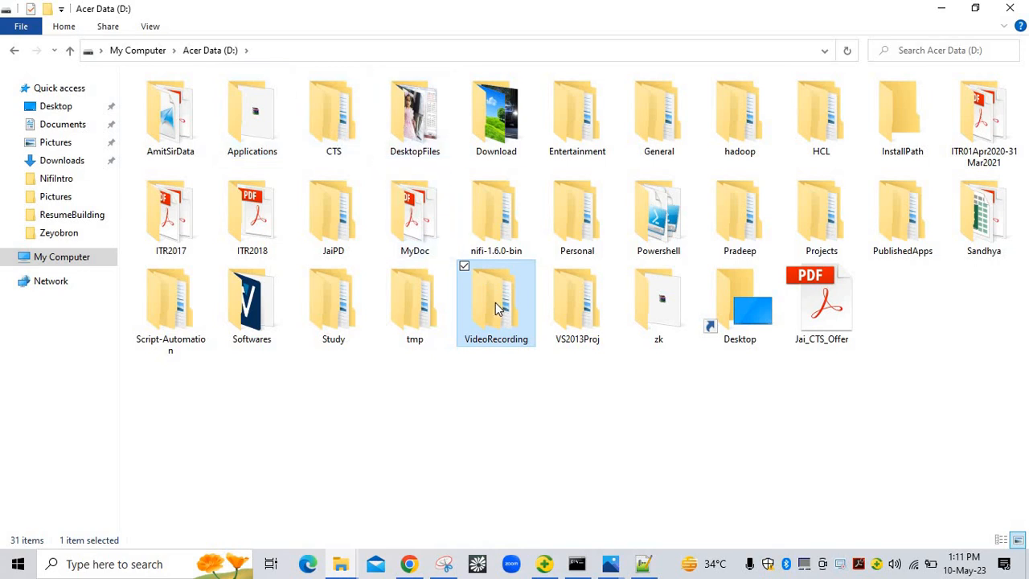
double_click(496, 308)
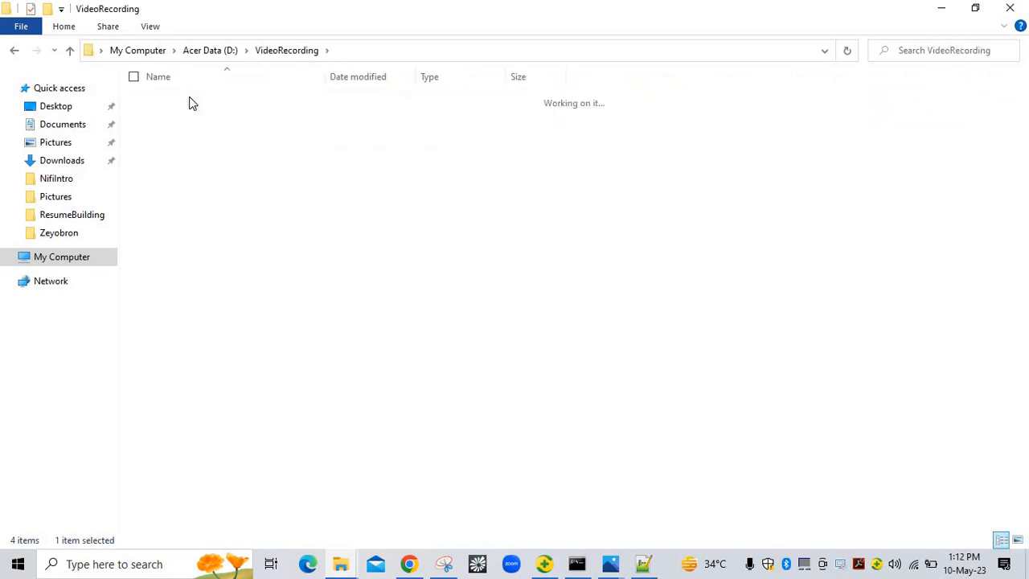
double_click(190, 100)
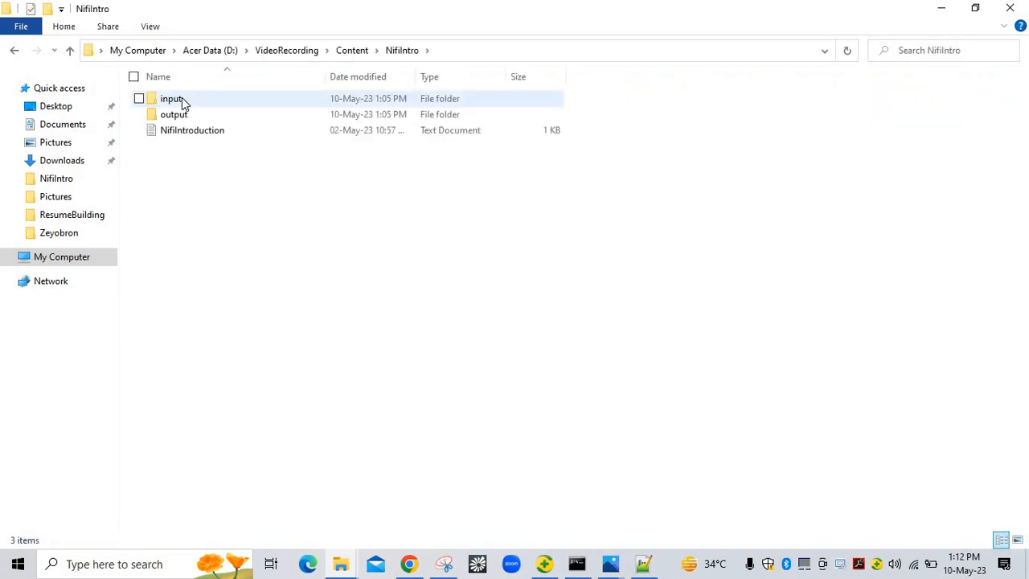
double_click(183, 102)
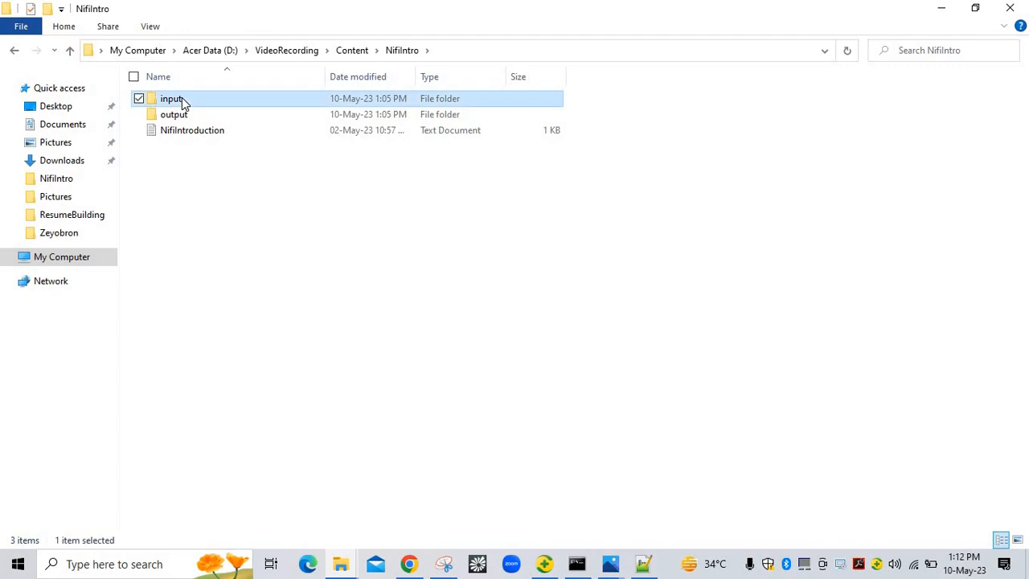
click(484, 50)
key(ctrl+c)
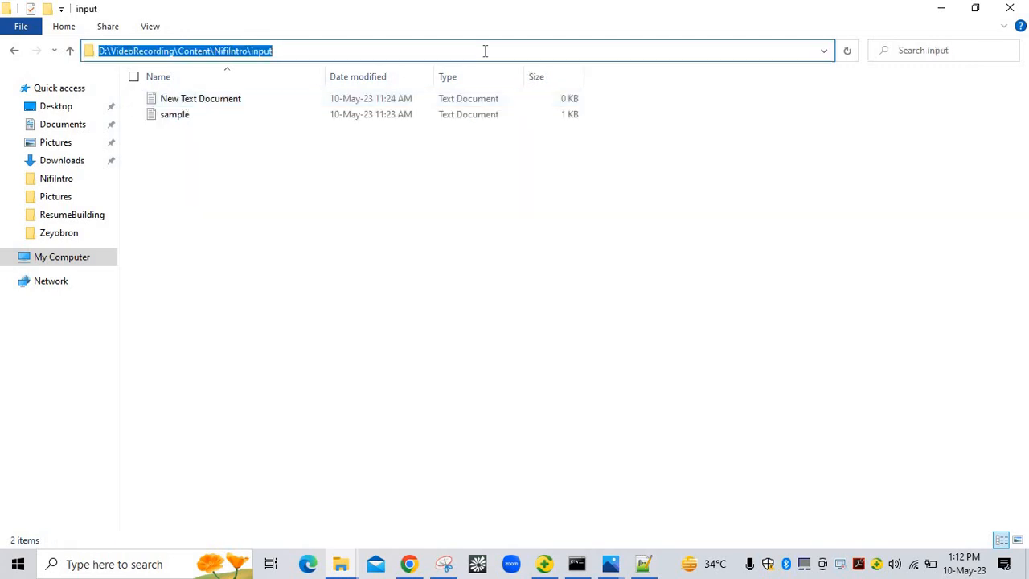
key(alt+Tab)
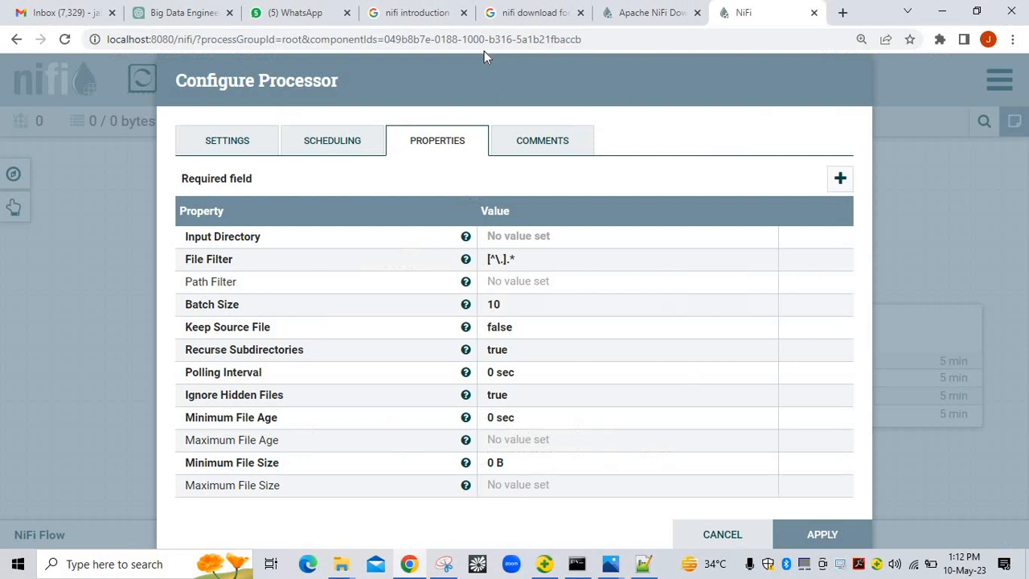
Paste D:\VideoRecording\Content\NifiIntro\input\ as GetFile's Input Directory value
click(552, 237)
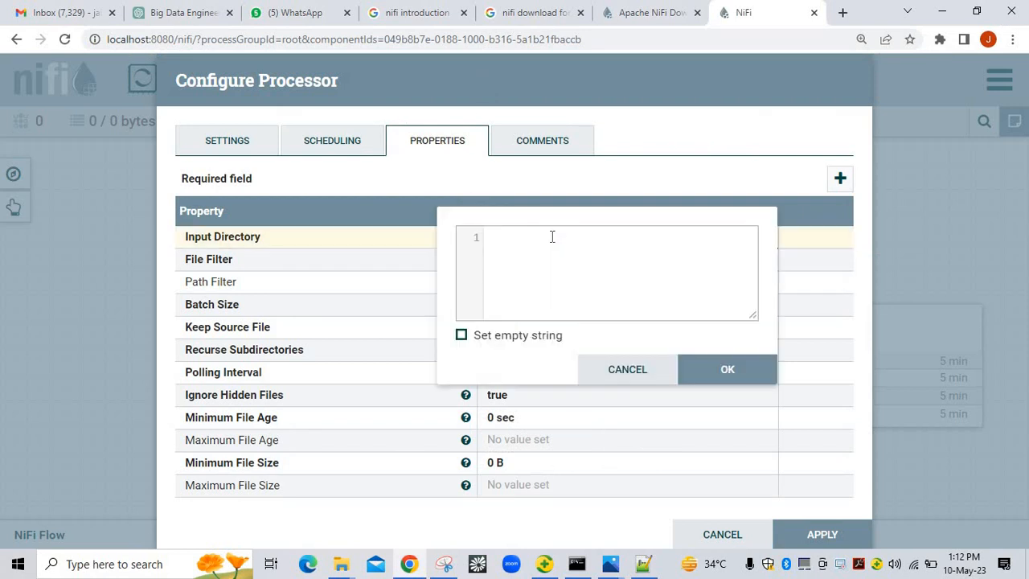
key(ctrl+v)
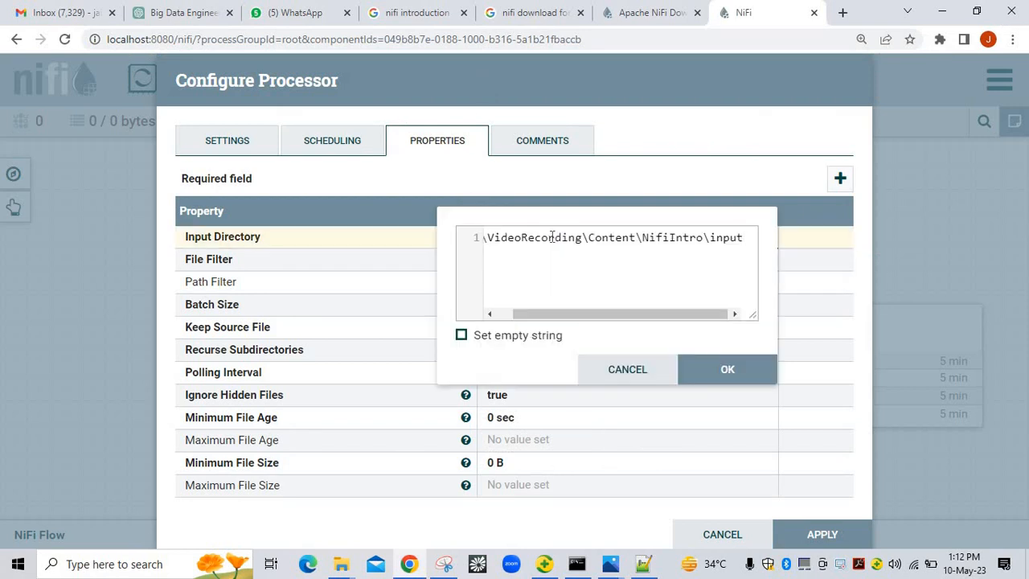
click(721, 370)
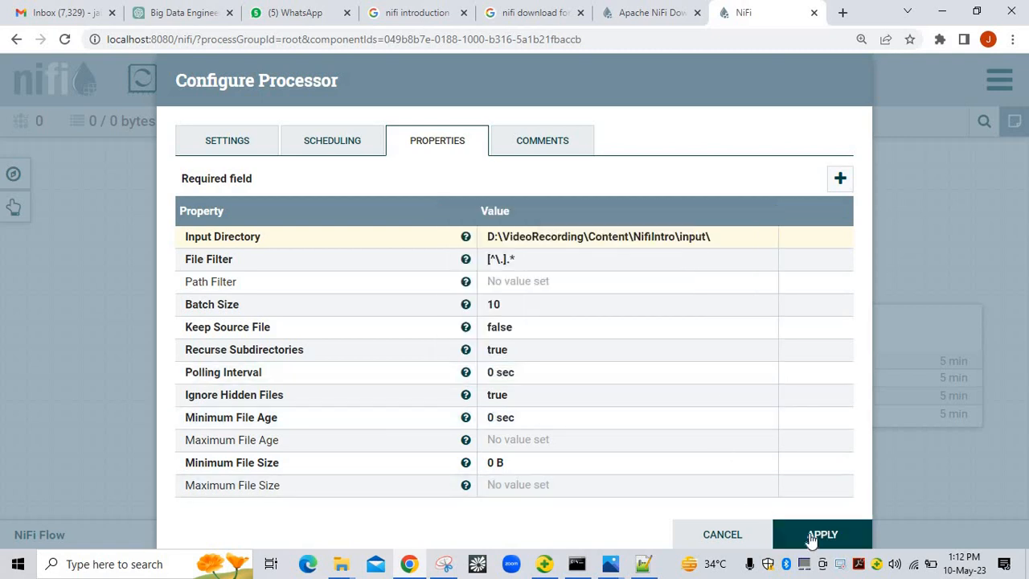
Review the Scheduling, Settings, Properties and Comments tabs, then apply GetFile's configuration
click(362, 142)
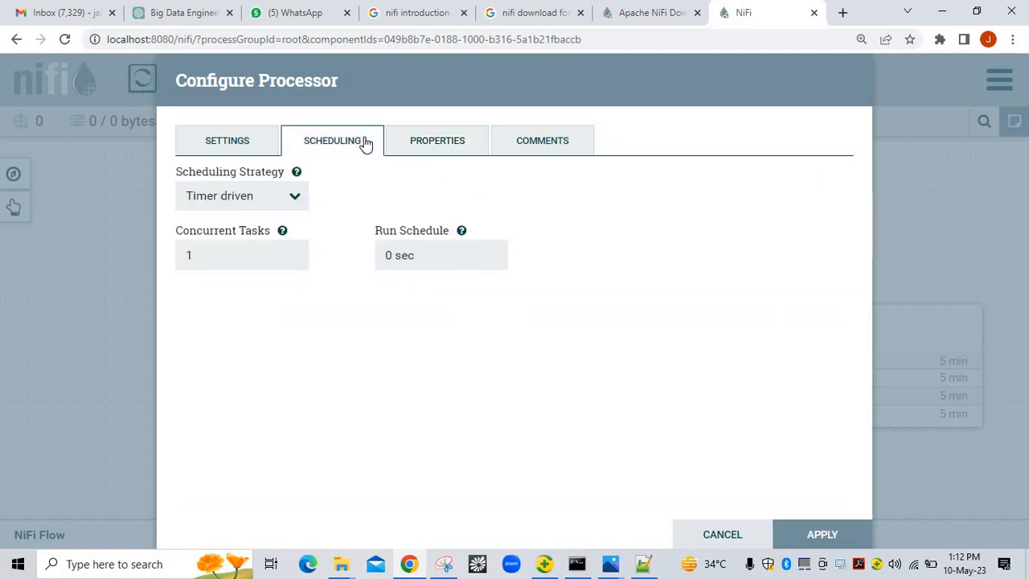
click(248, 139)
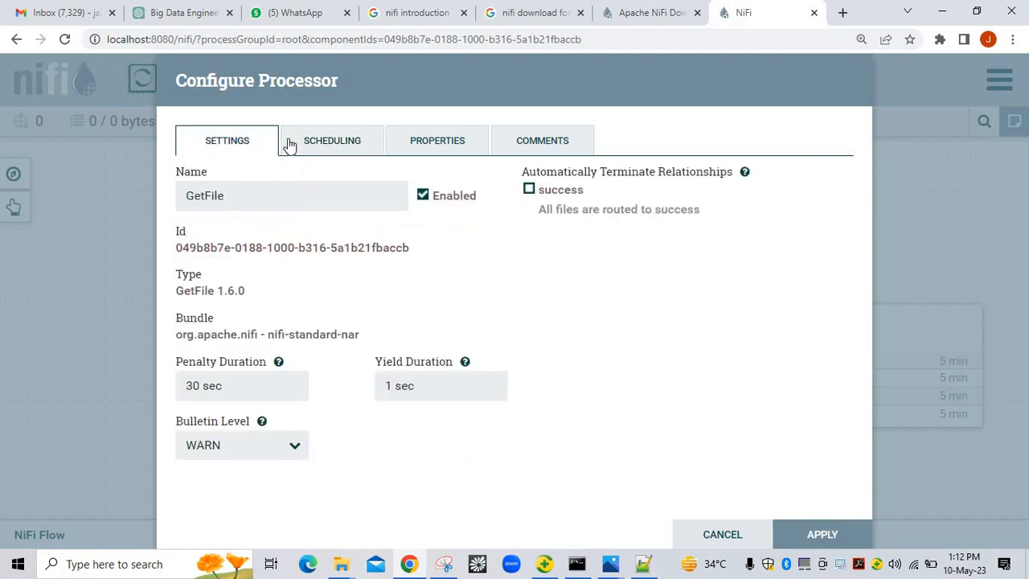
click(461, 144)
click(521, 143)
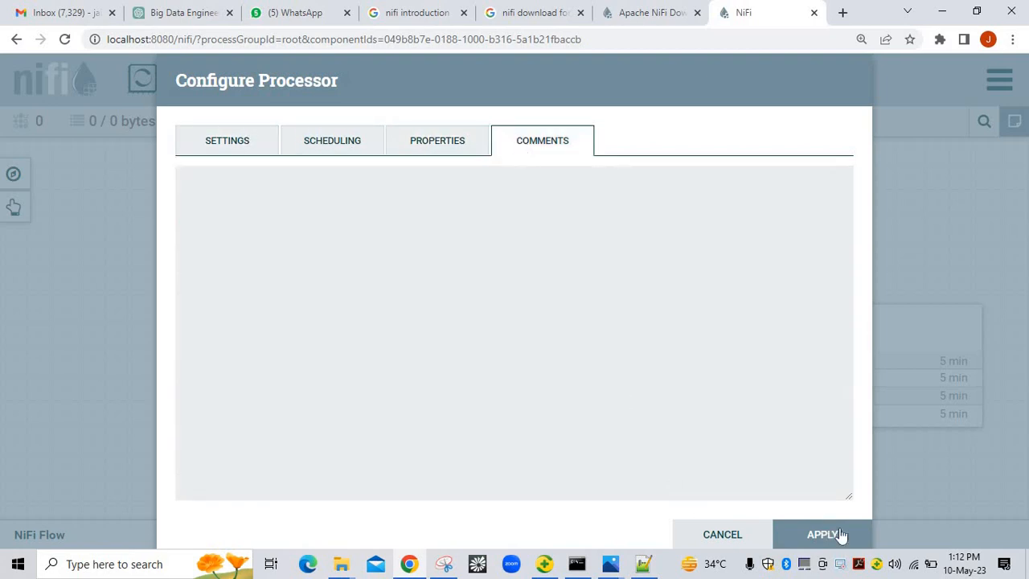
click(820, 537)
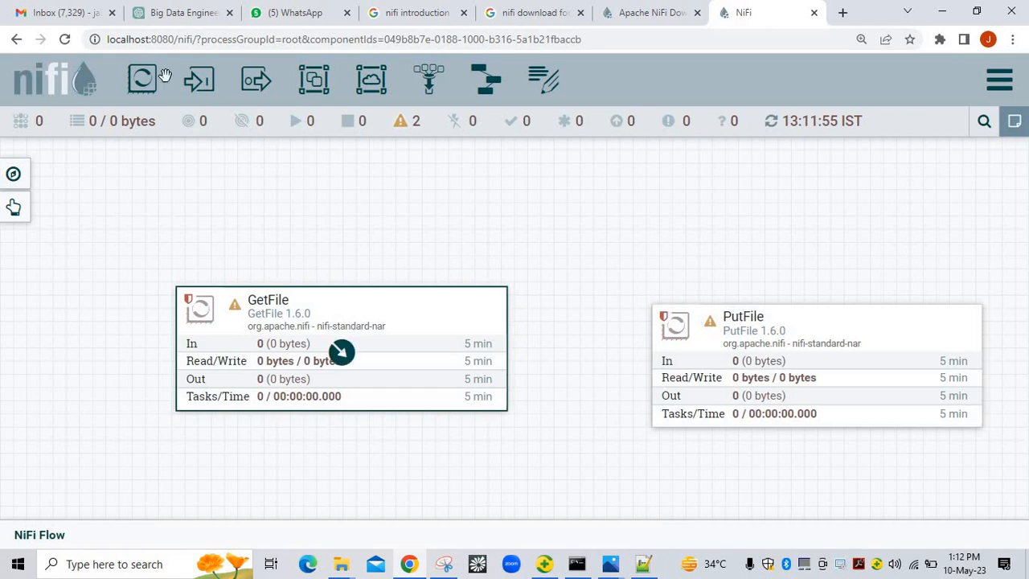
Open PutFile's configuration, auto-terminate its failure relationship, and review its scheduling and properties
click(754, 330)
double_click(754, 330)
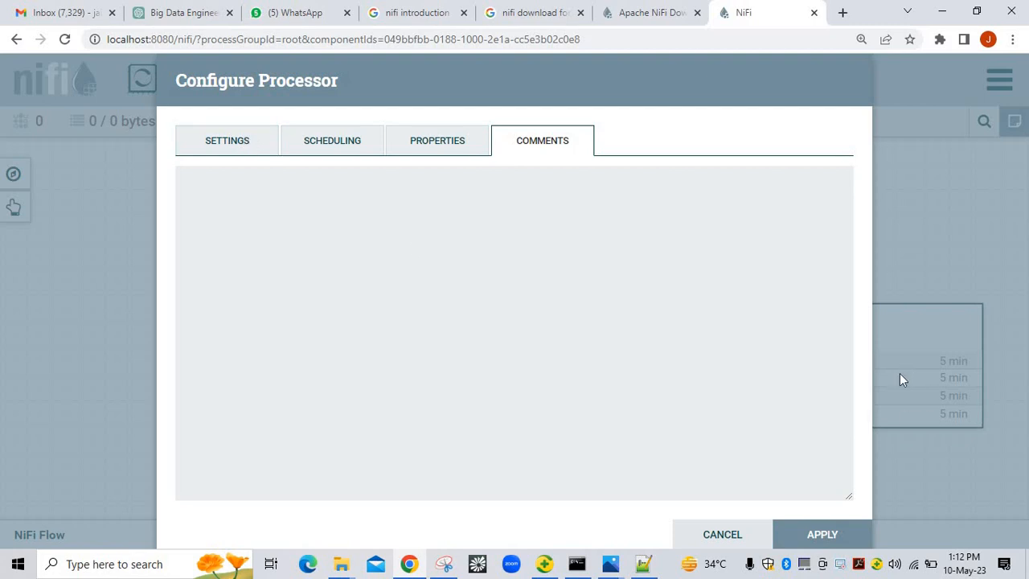
click(223, 148)
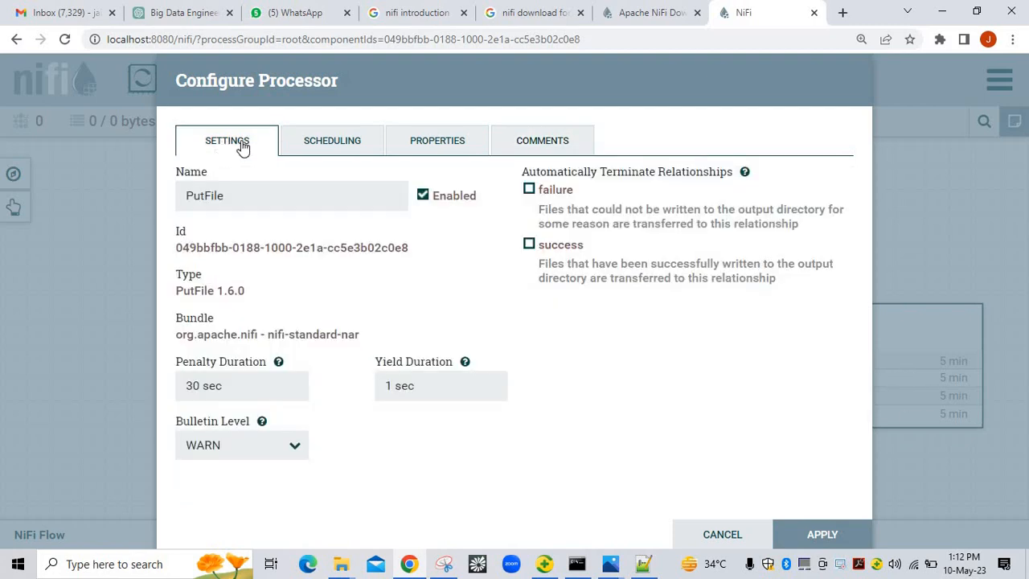
click(529, 191)
click(338, 151)
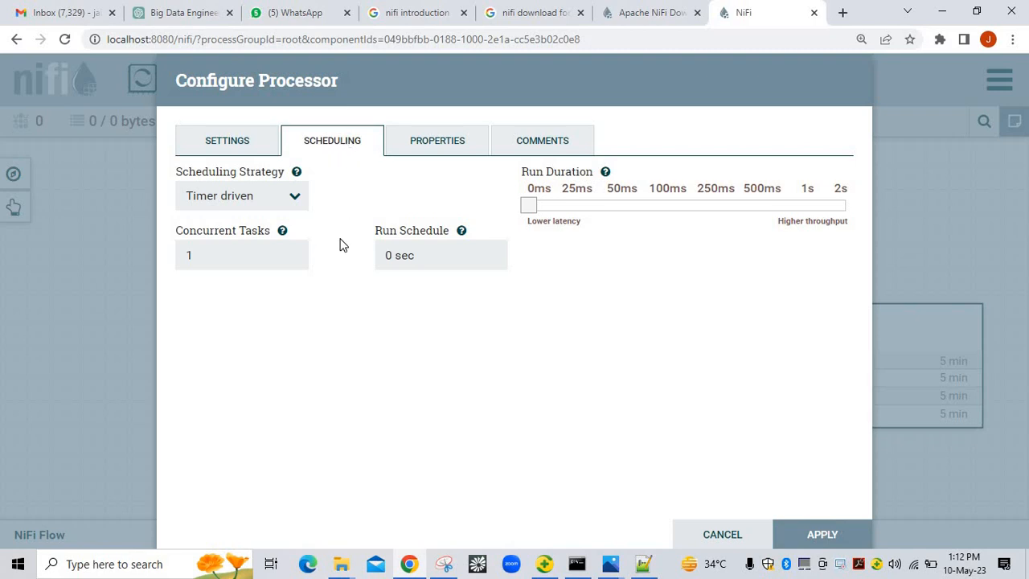
click(420, 151)
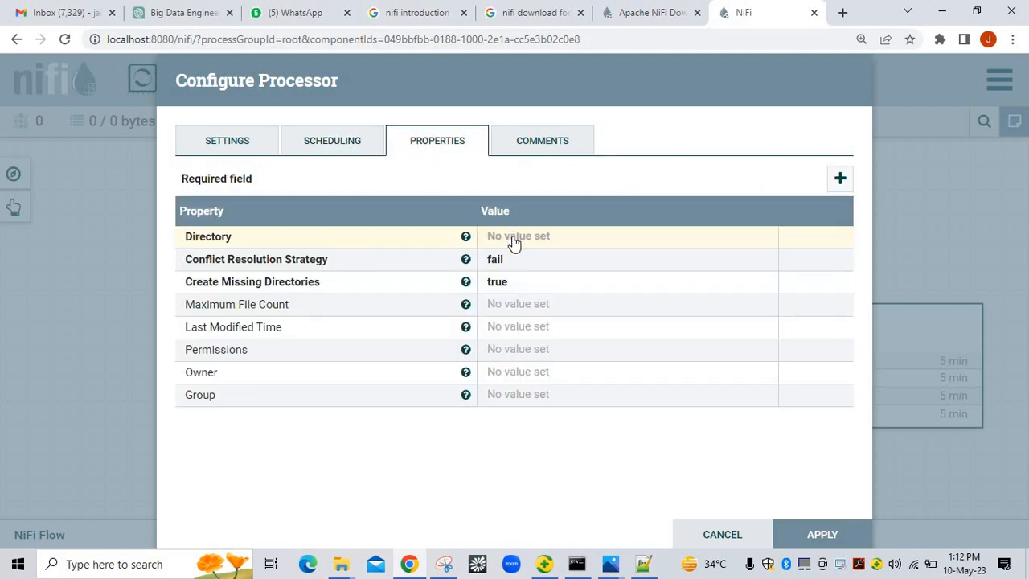
Go from the input folder up to NifiIntro\output and copy its full path
mouse_move(344, 561)
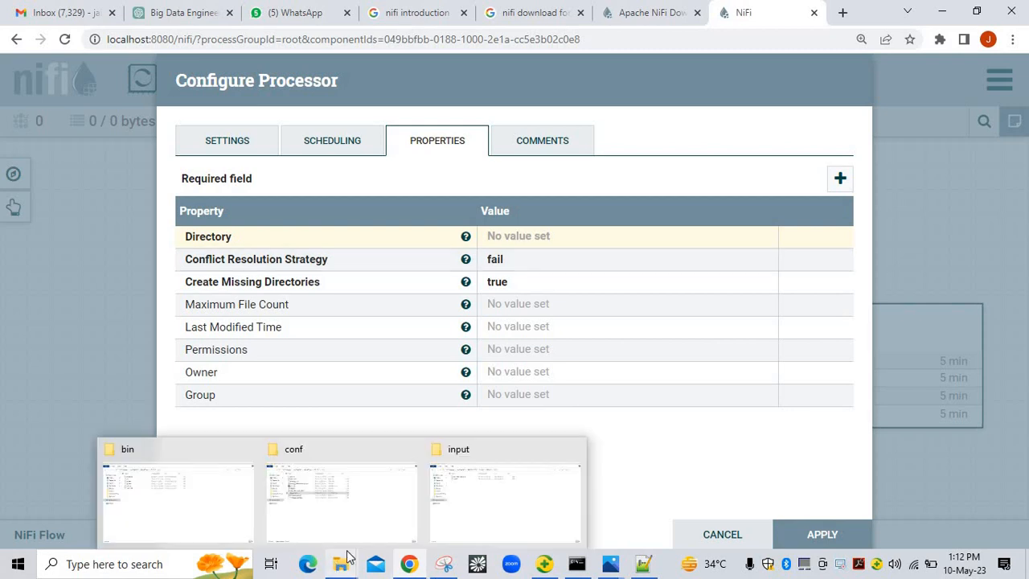
click(498, 495)
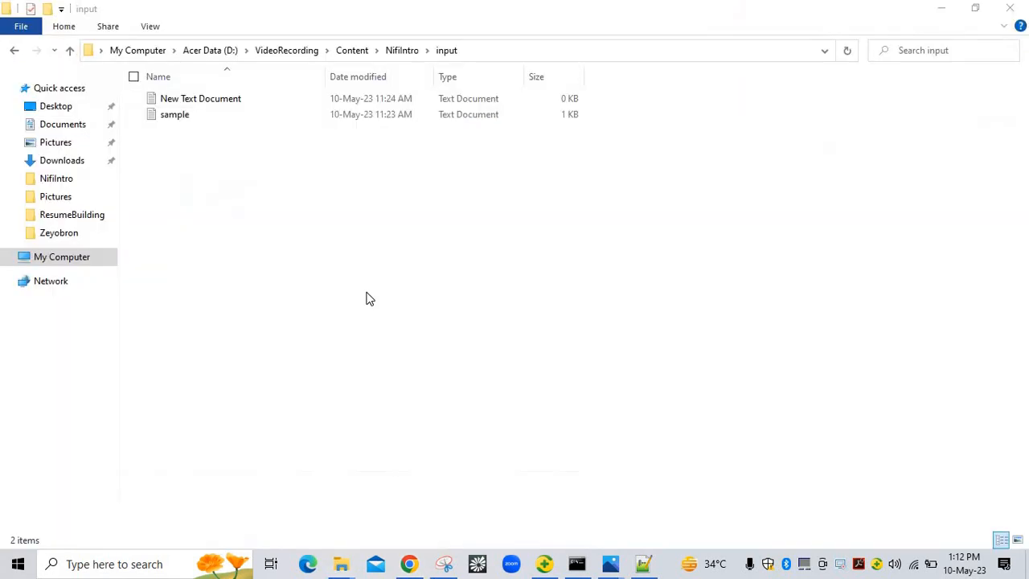
click(405, 50)
double_click(179, 116)
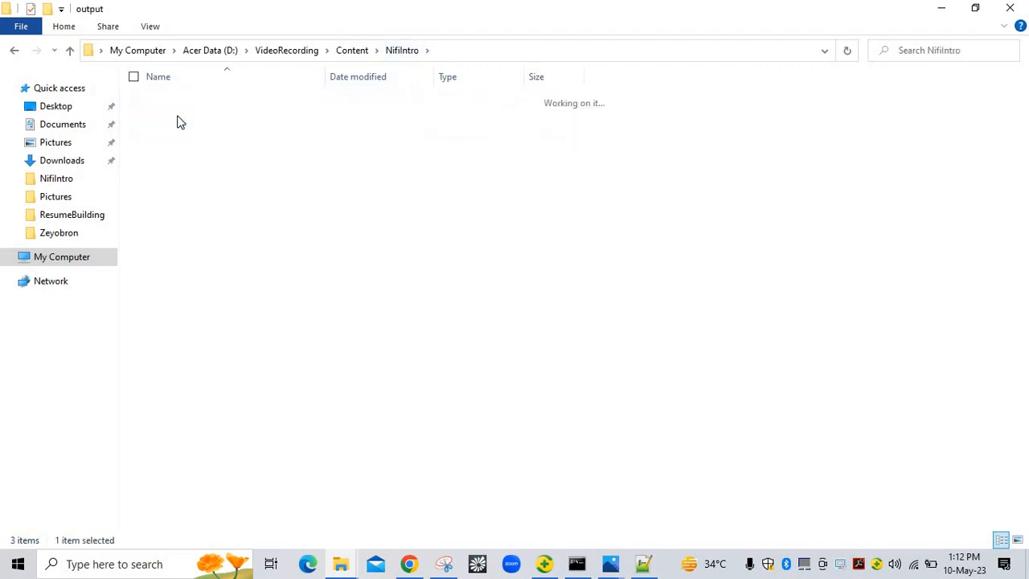
click(497, 54)
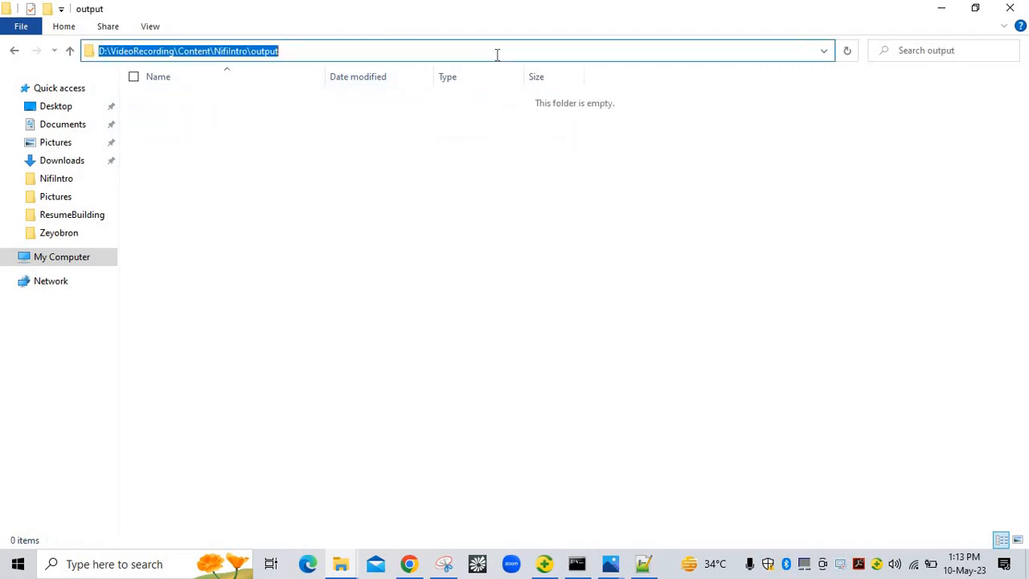
key(alt+Tab)
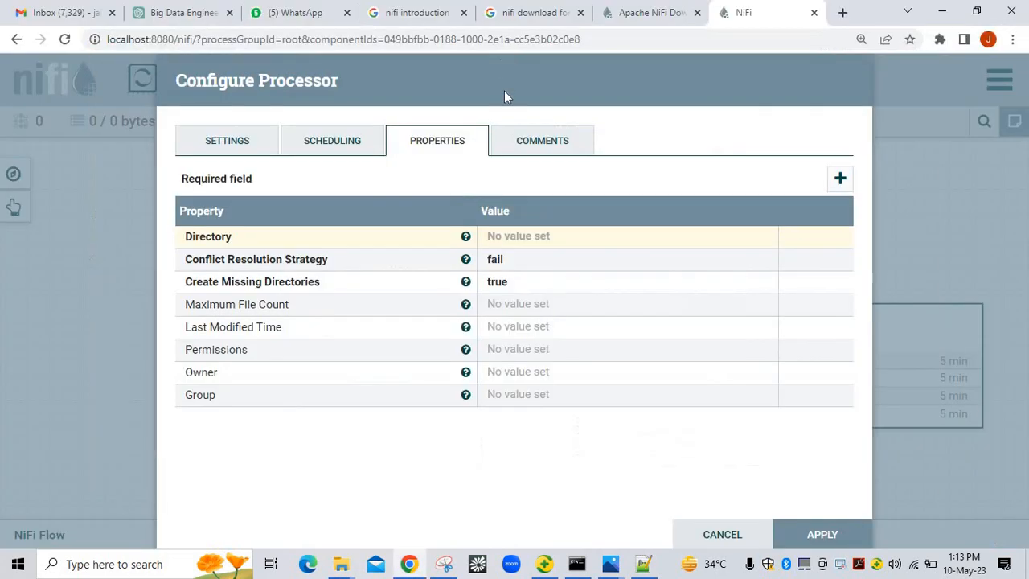
Set PutFile's Directory to D:\VideoRecording\Content\NifiIntro\output/ by pasting the path
click(557, 241)
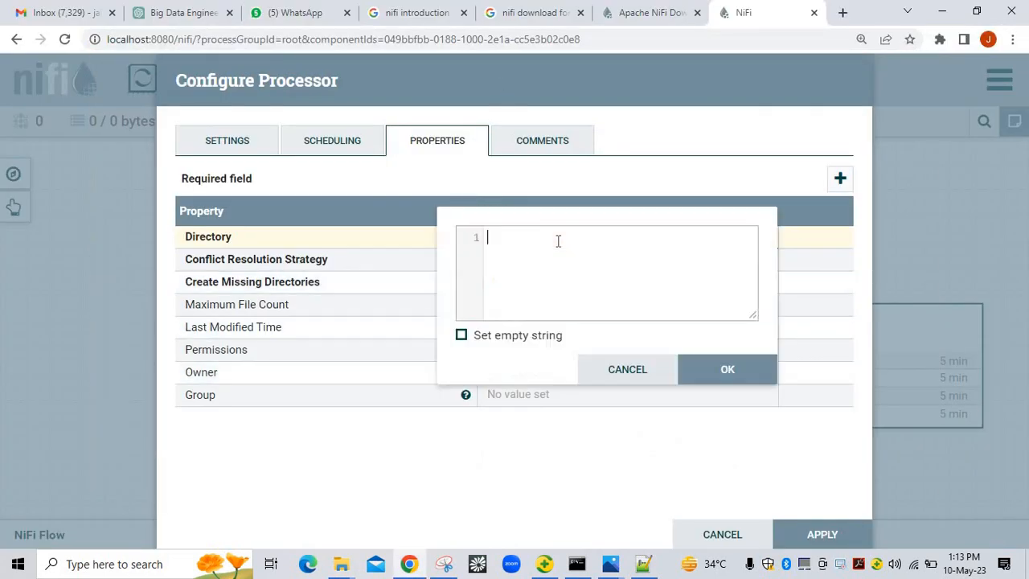
key(ctrl+v)
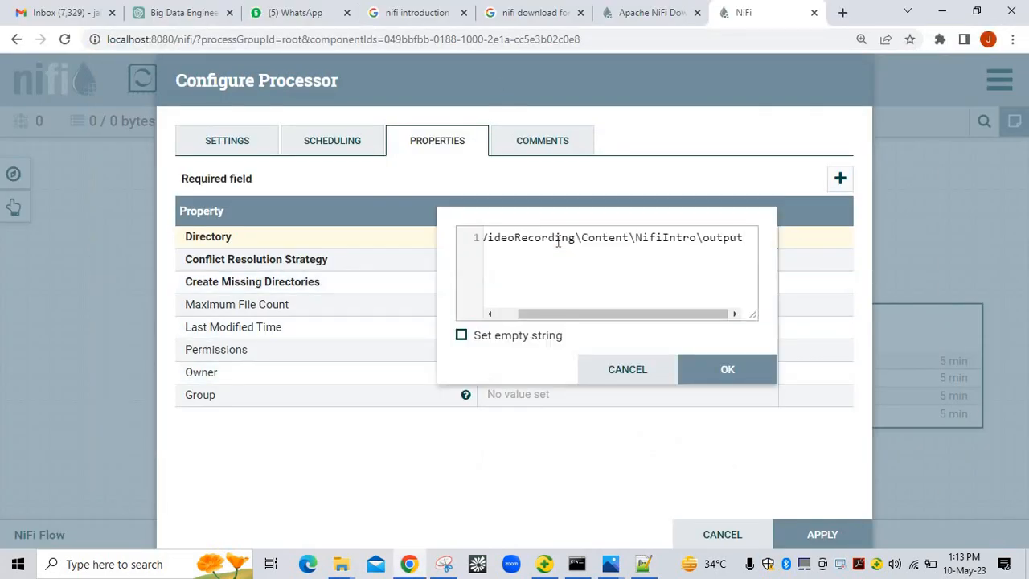
text(/)
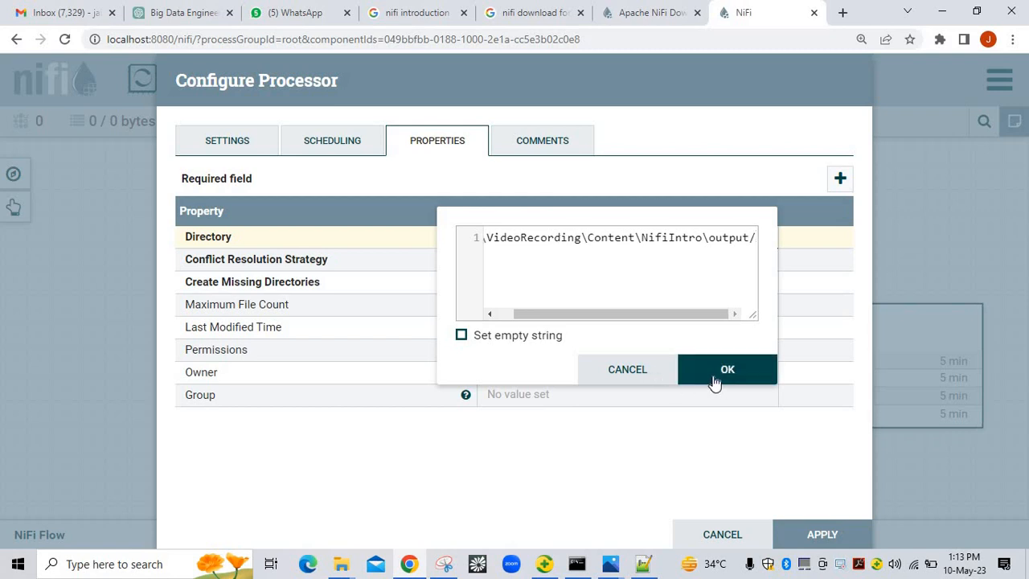
click(714, 382)
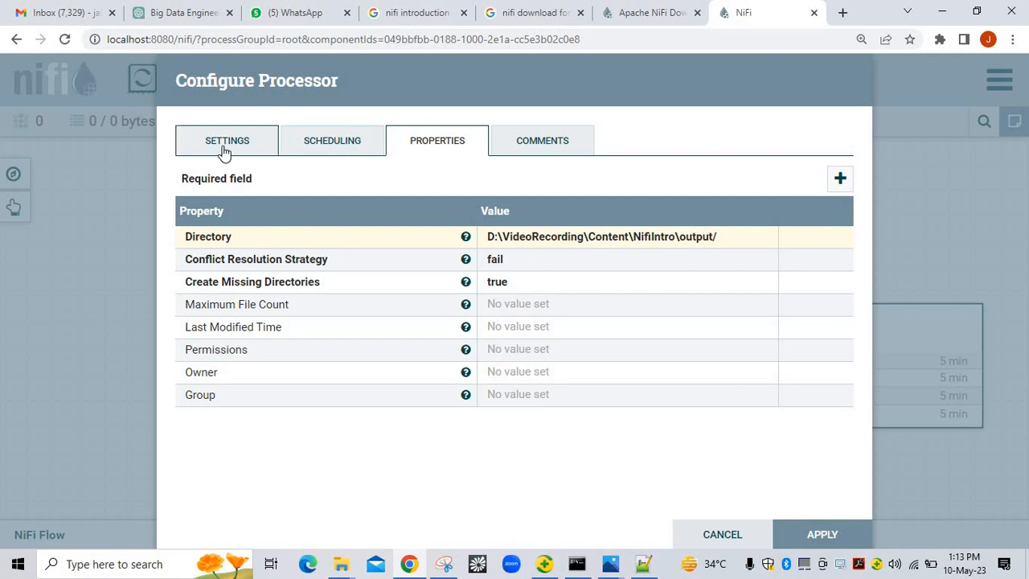
Glance at the Settings and Comments tabs, then apply PutFile's configuration
click(253, 151)
click(545, 148)
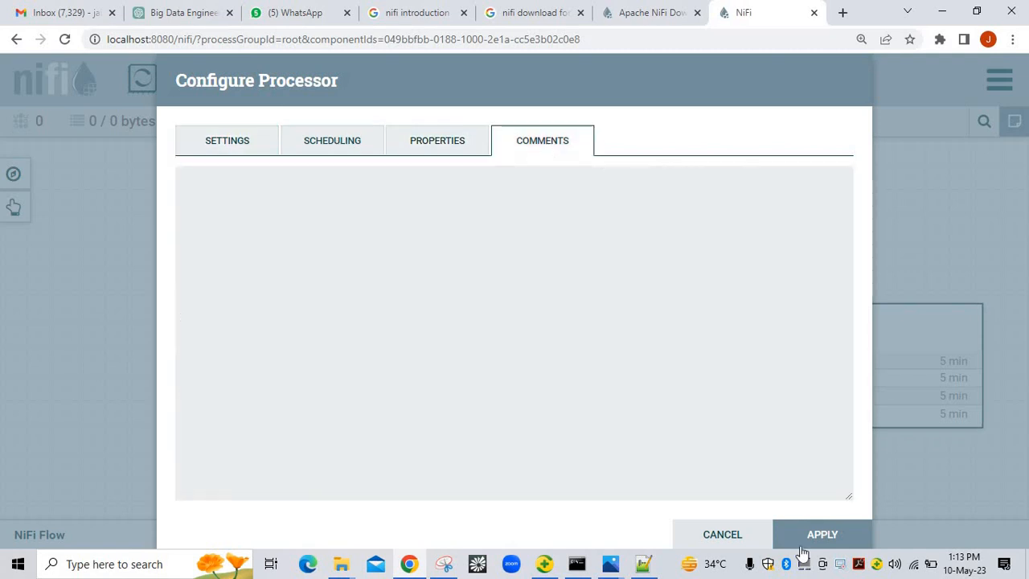
click(802, 534)
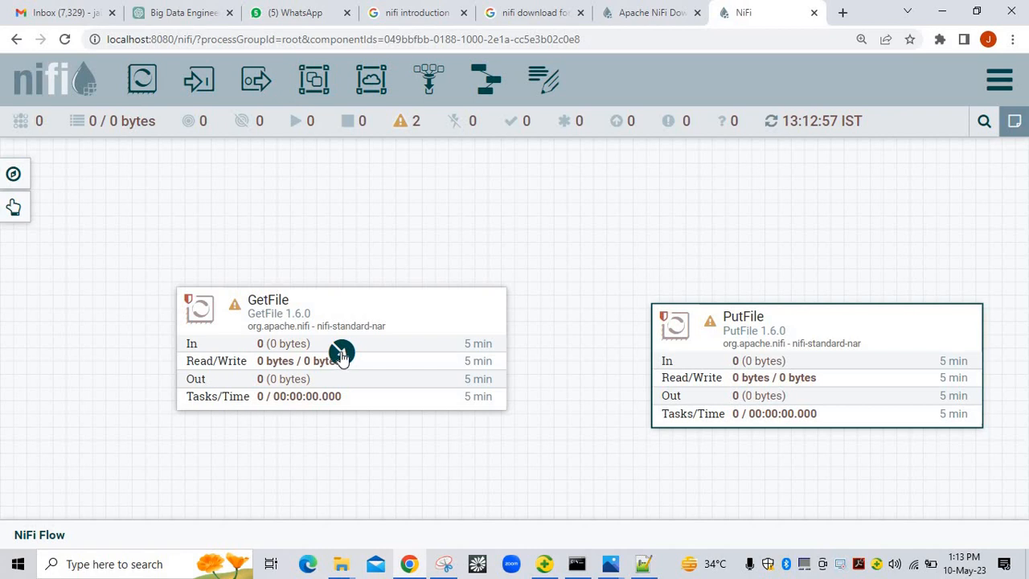
Connect GetFile to PutFile with a success relationship and start both processors
drag(341, 353, 669, 361)
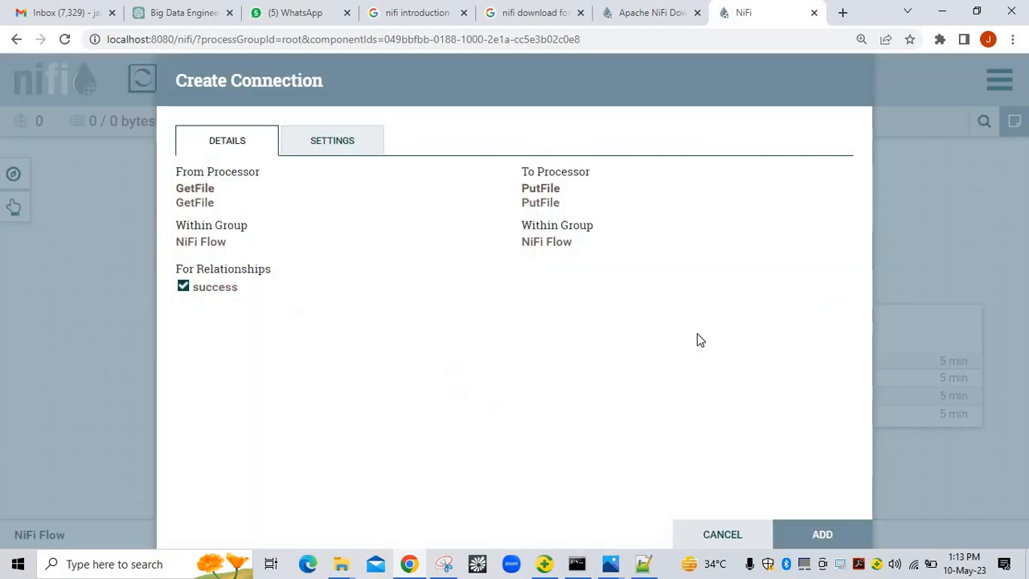
click(819, 535)
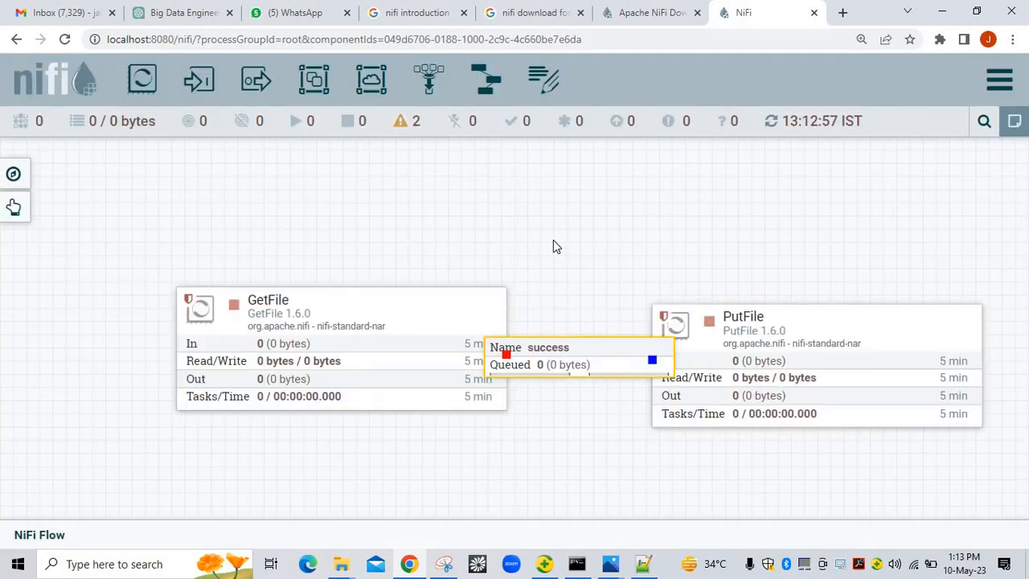
right_click(573, 259)
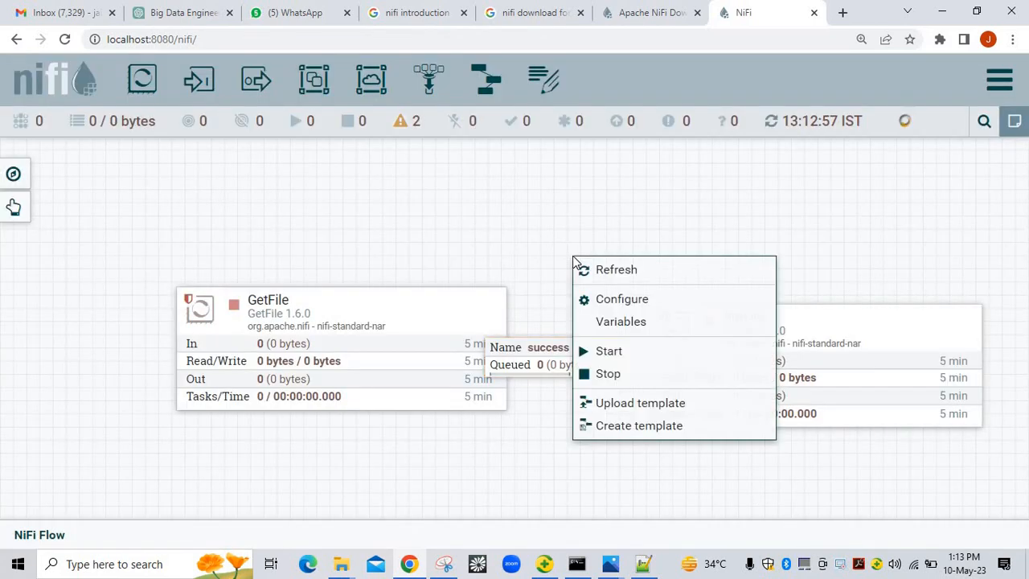
click(609, 352)
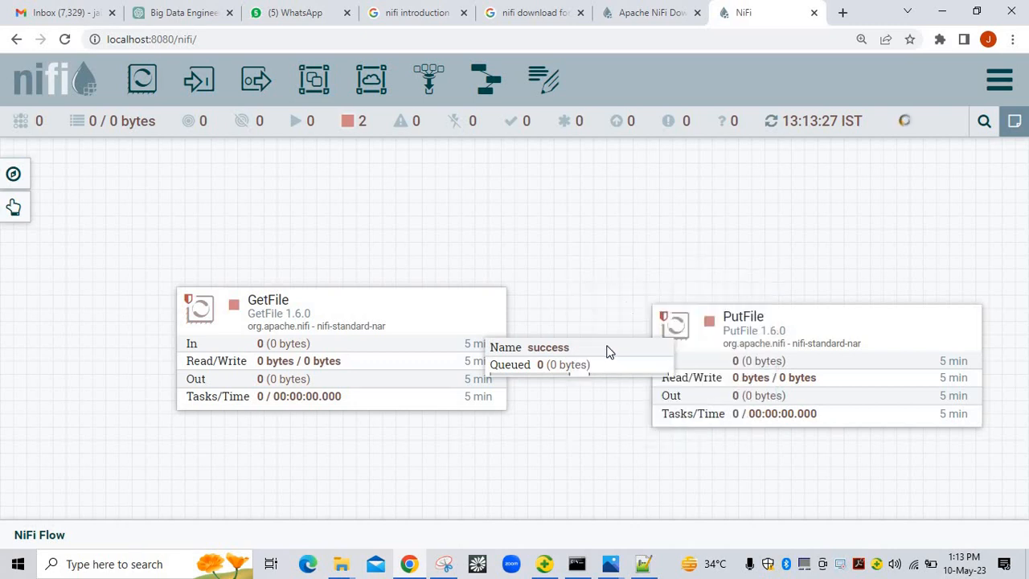
Confirm the input folder is empty and output now holds New Text Document and sample
mouse_move(344, 566)
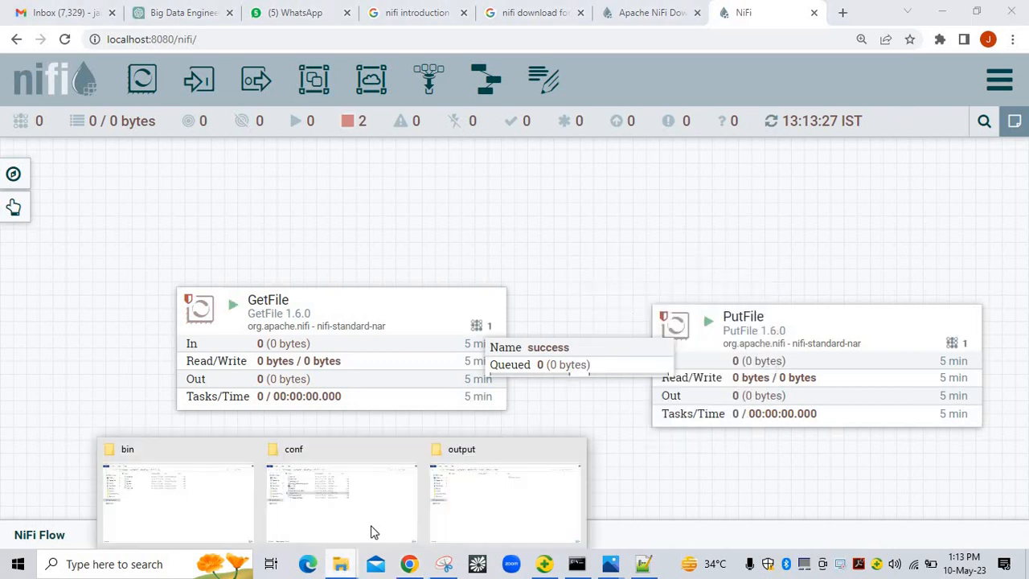
click(475, 494)
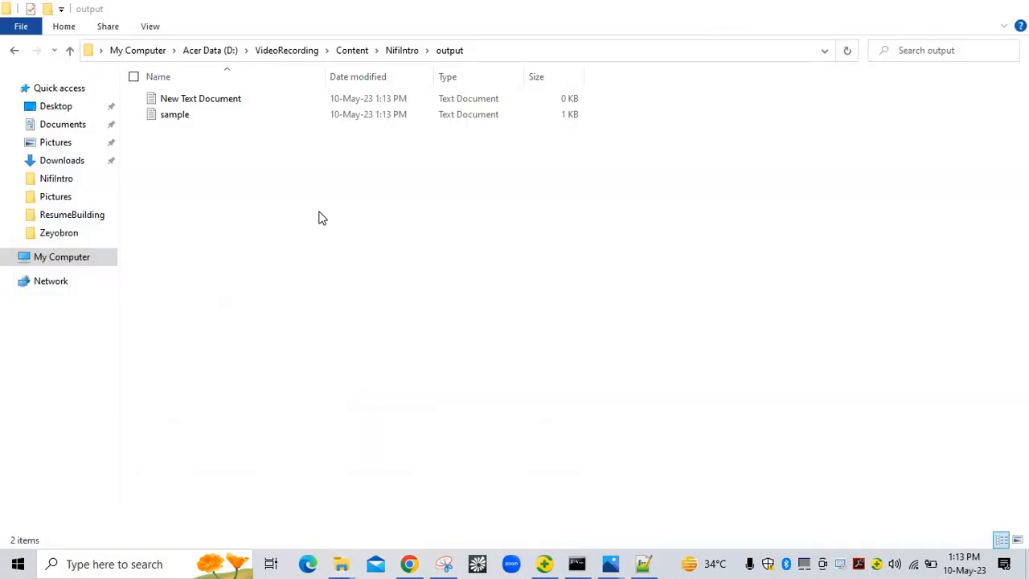
click(394, 53)
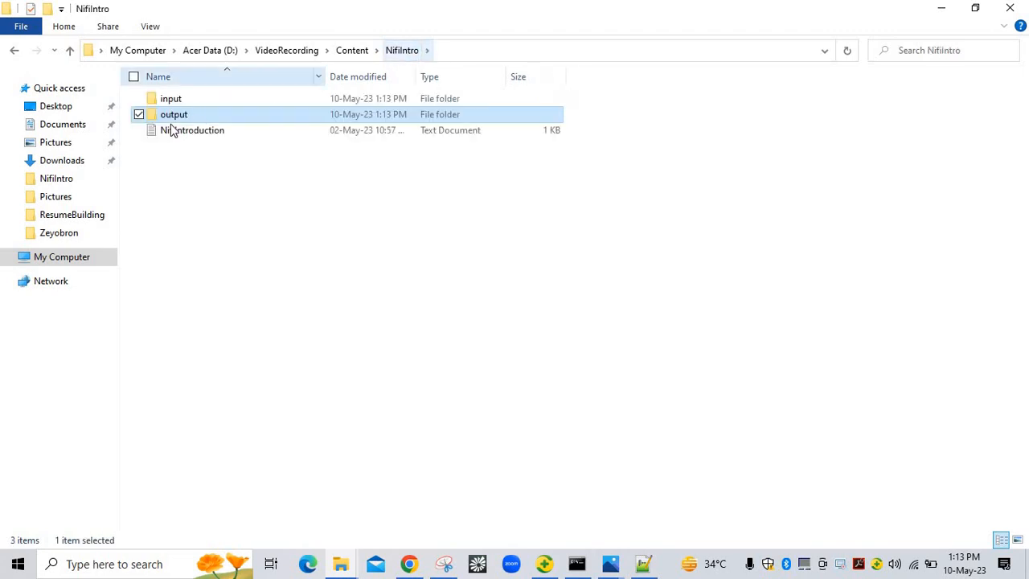
click(172, 103)
double_click(173, 103)
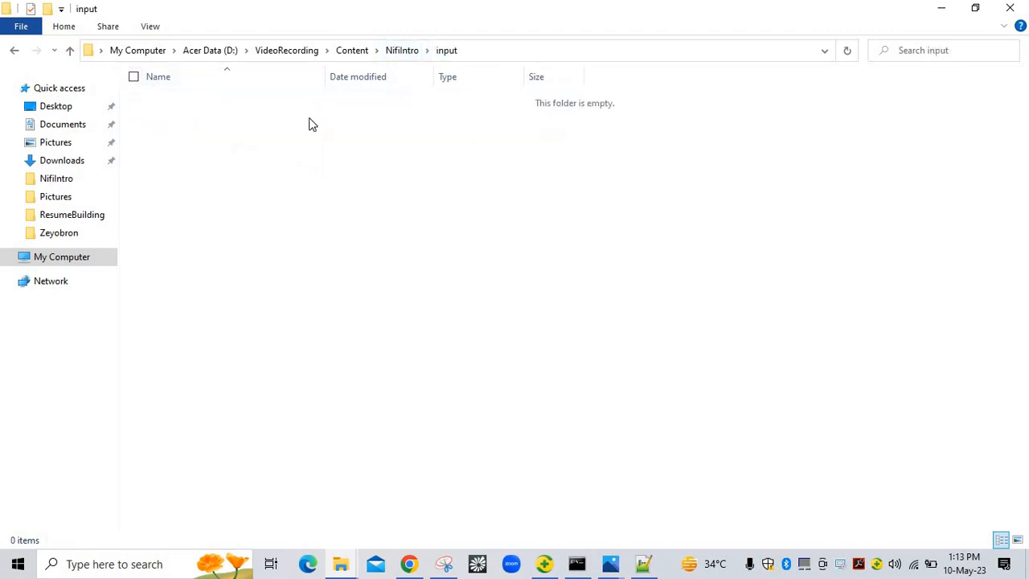
click(406, 51)
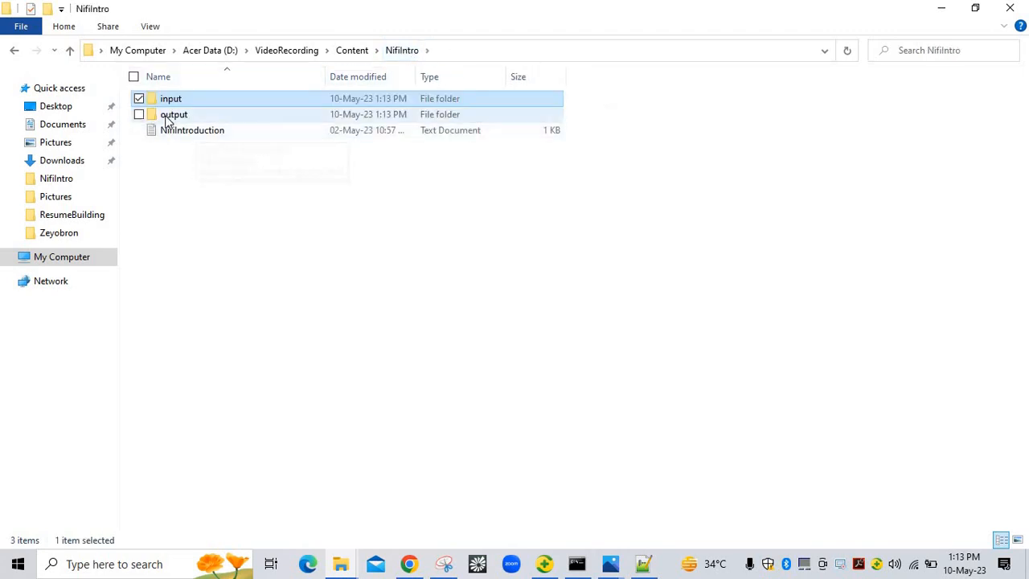
double_click(167, 117)
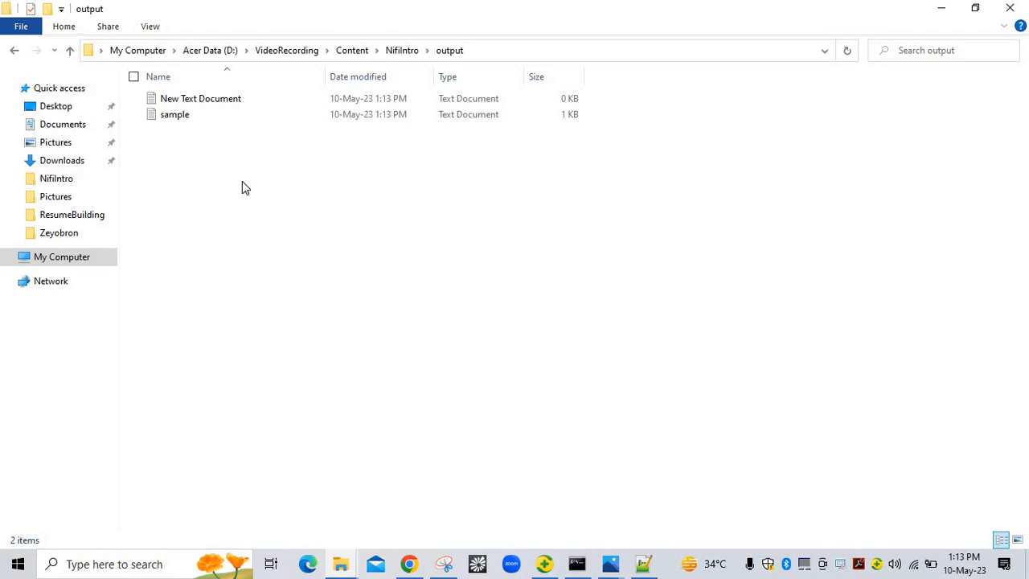
click(643, 563)
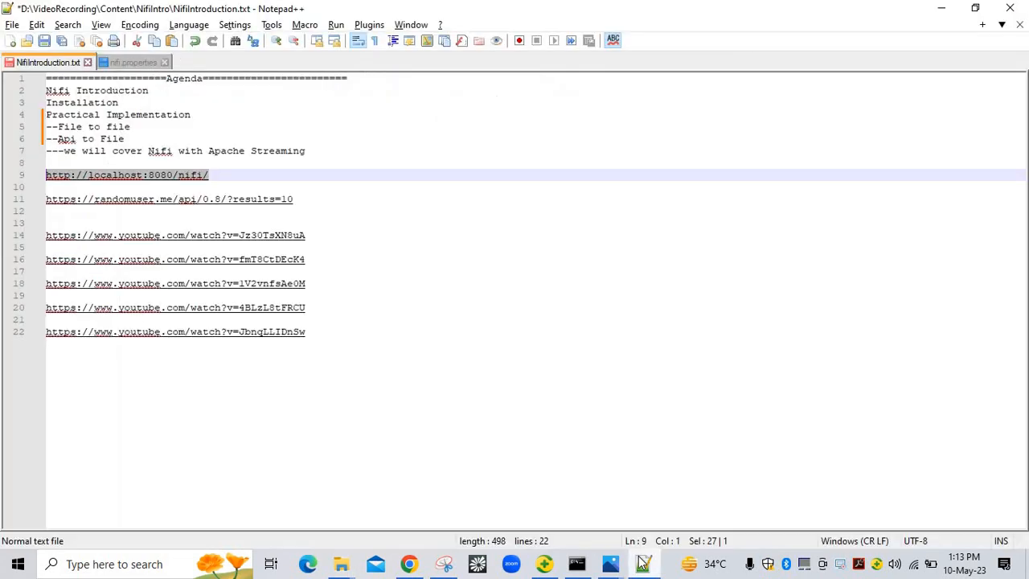
Retype the final 0 of results=10 and select the full randomuser API URL on line 11
click(309, 199)
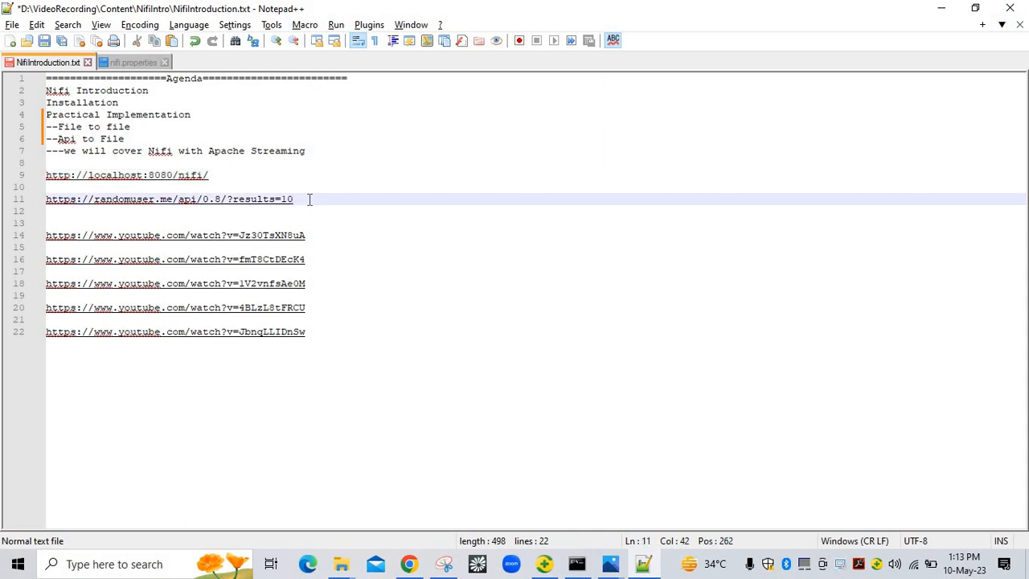
key(BackSpace)
text(0)
key(shift+Home)
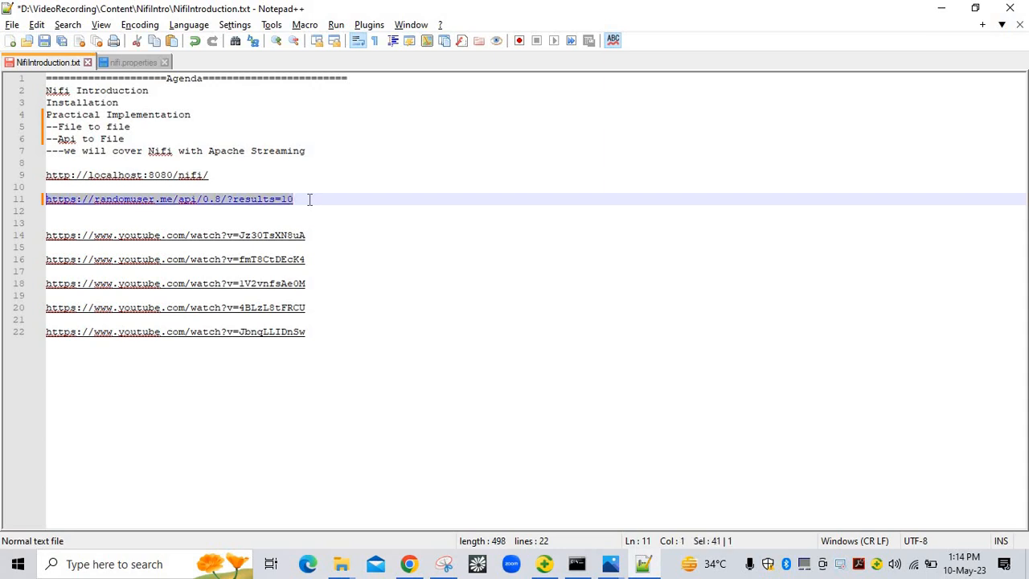
key(alt+Tab)
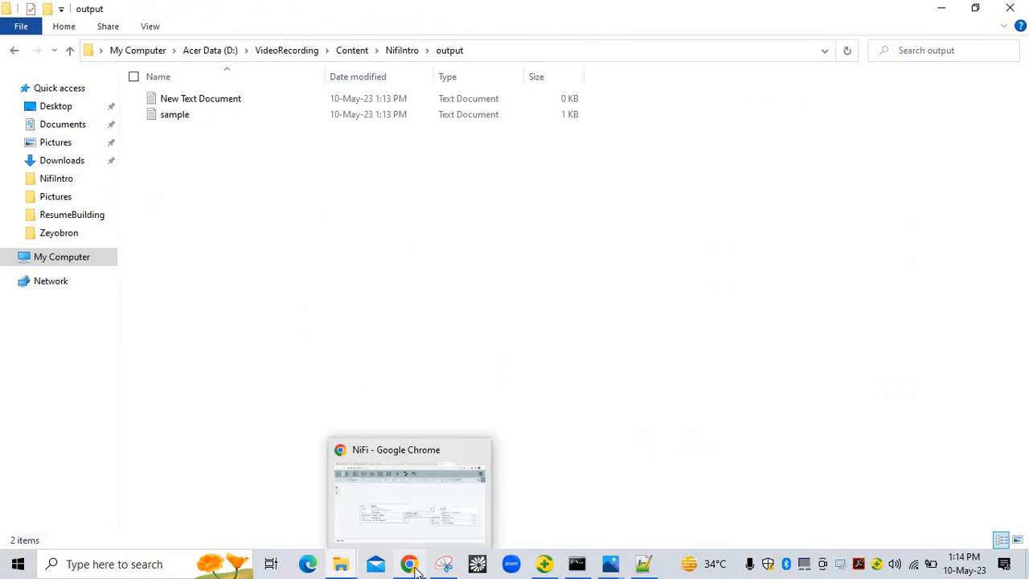
Return to NiFi and stop both processors in the flow
click(409, 563)
click(379, 318)
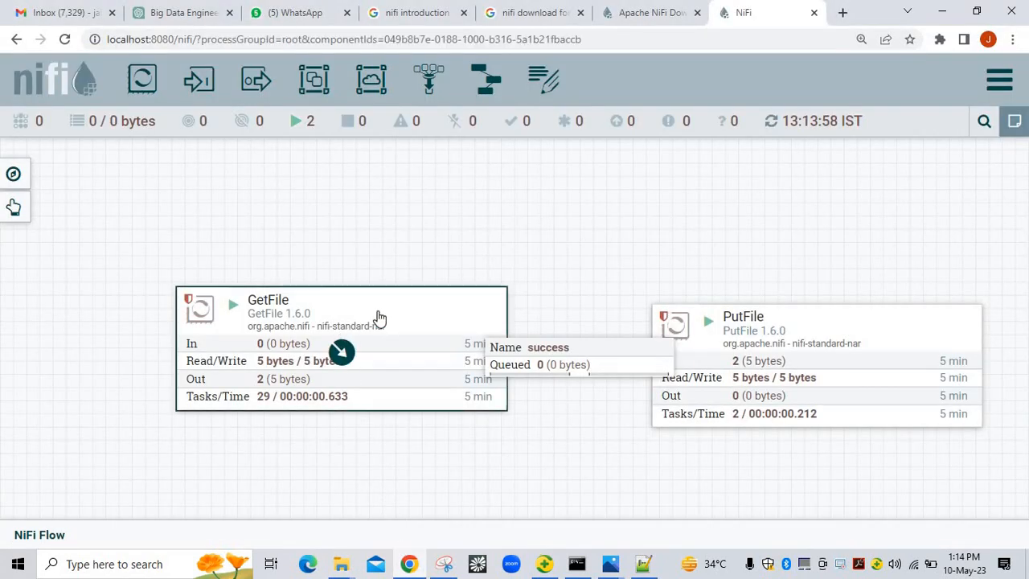
right_click(553, 287)
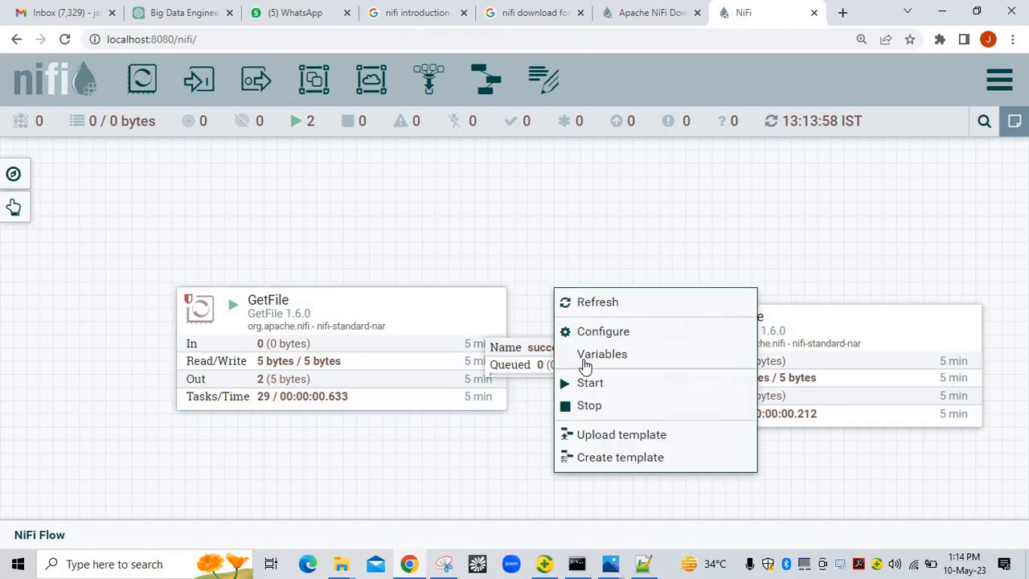
click(589, 405)
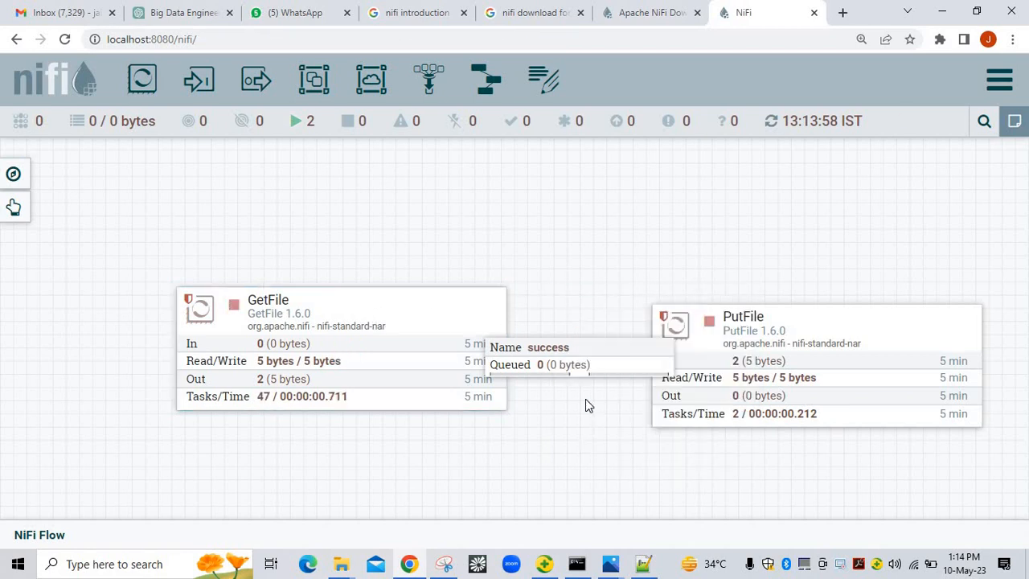
Inspect GetFile's properties, leaving Keep Source File at false, and cancel without saving
click(387, 320)
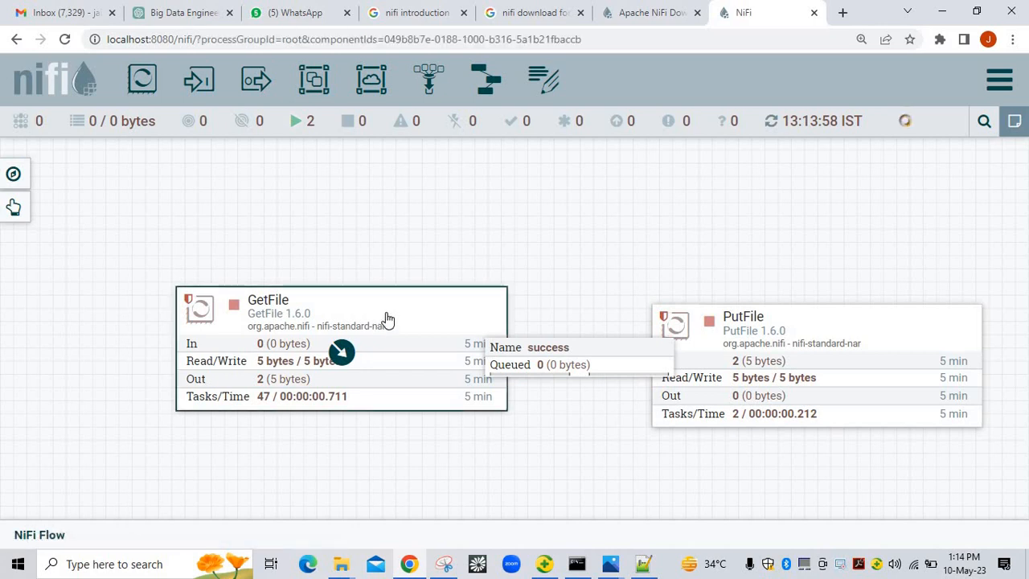
double_click(386, 319)
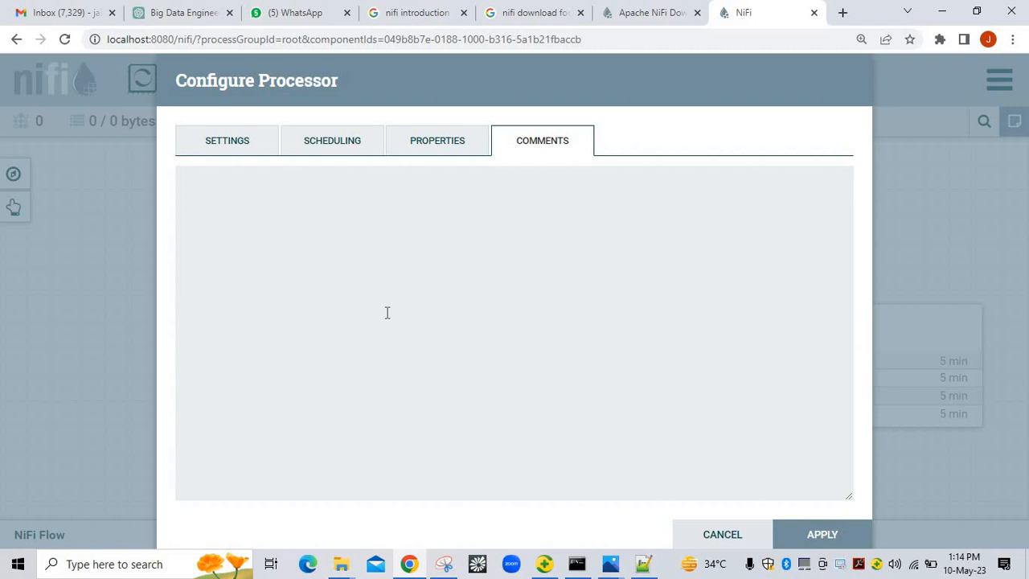
click(226, 143)
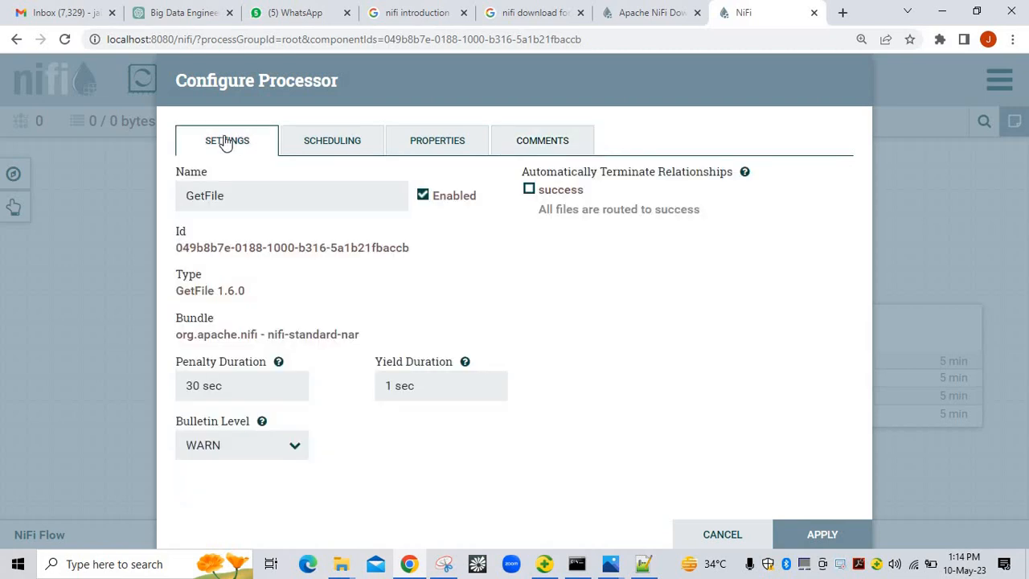
click(400, 146)
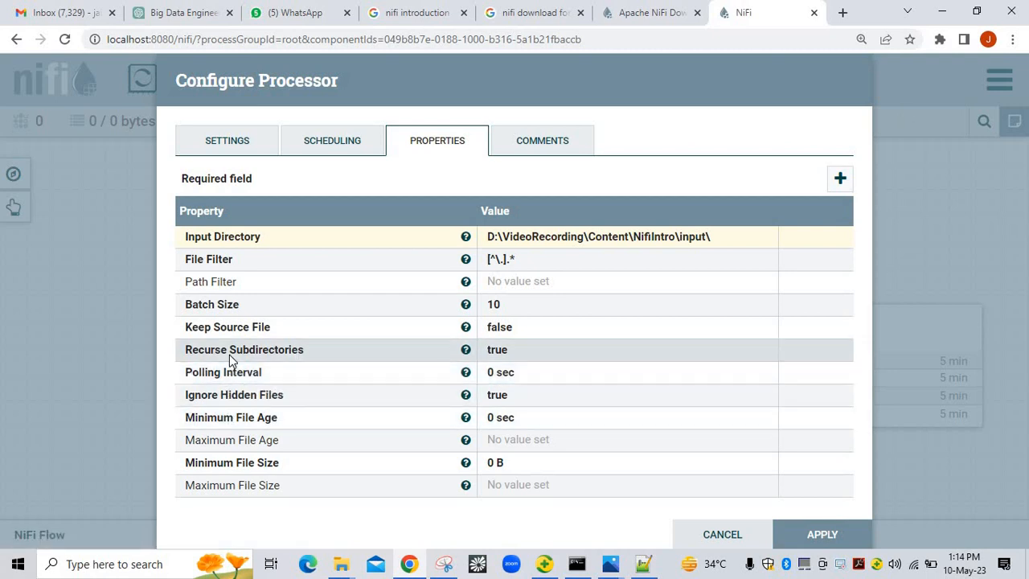
click(507, 331)
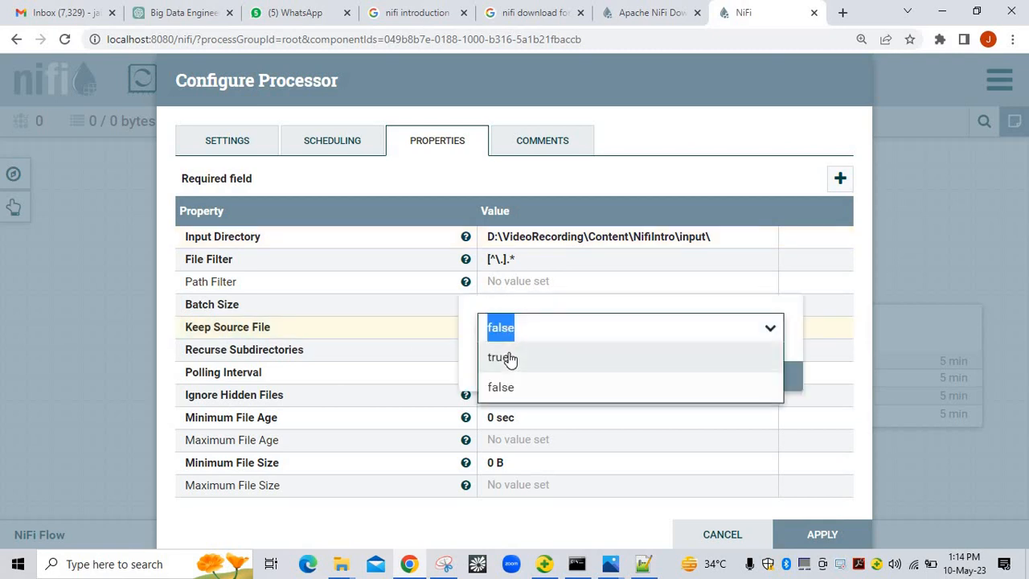
click(696, 299)
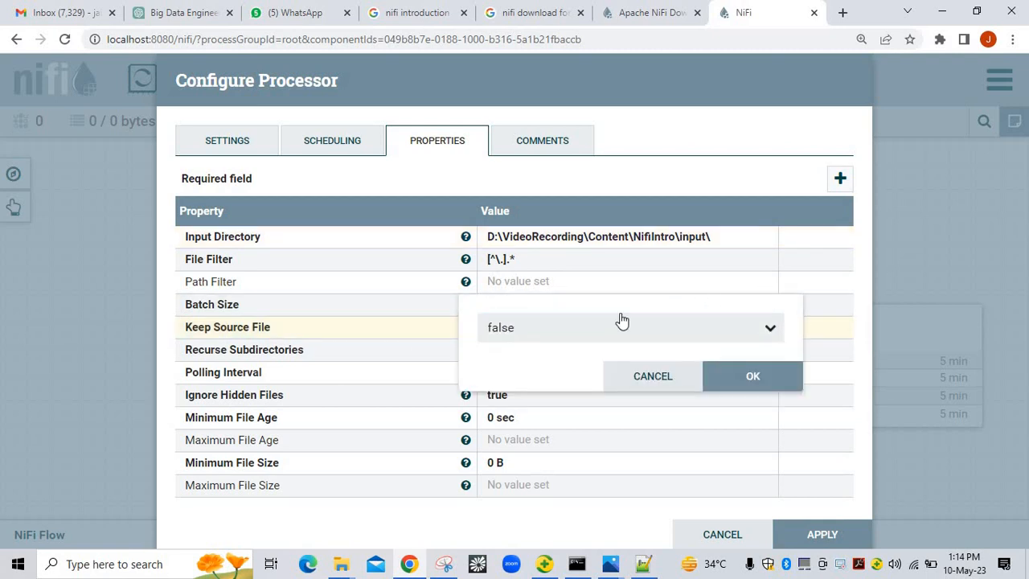
click(650, 378)
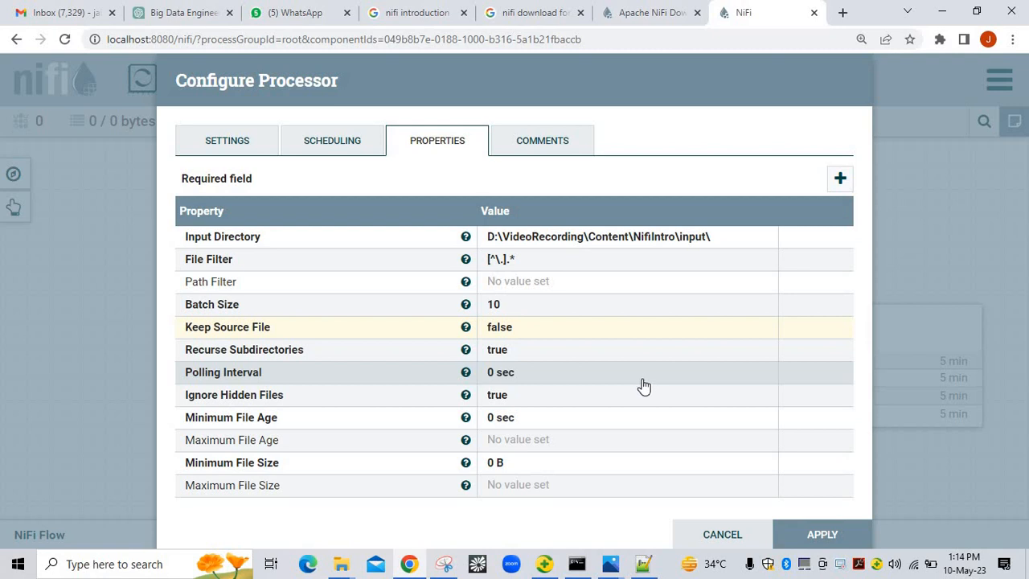
click(753, 542)
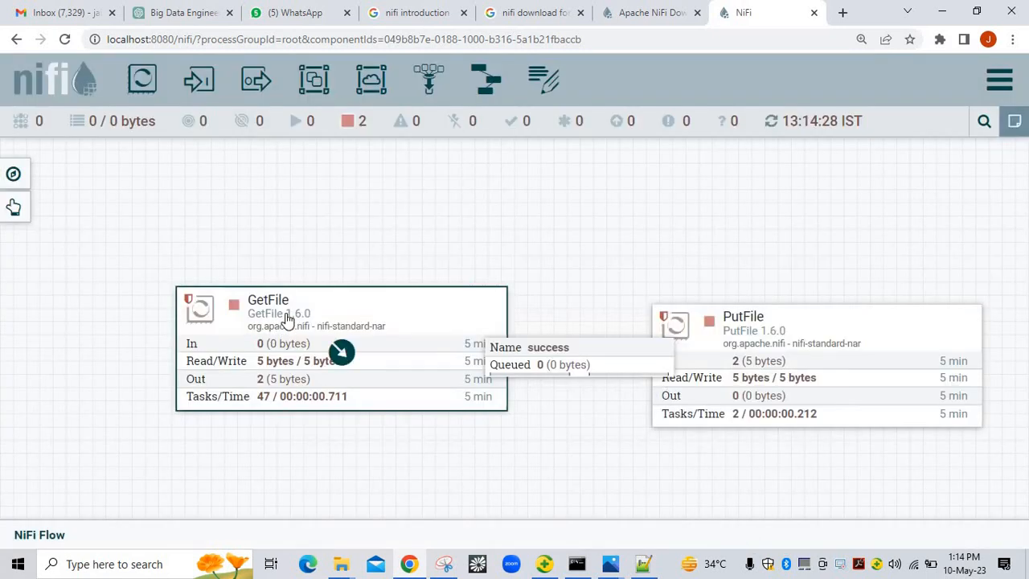
Delete GetFile and add an InvokeHTTP processor aligned level with PutFile
key(Delete)
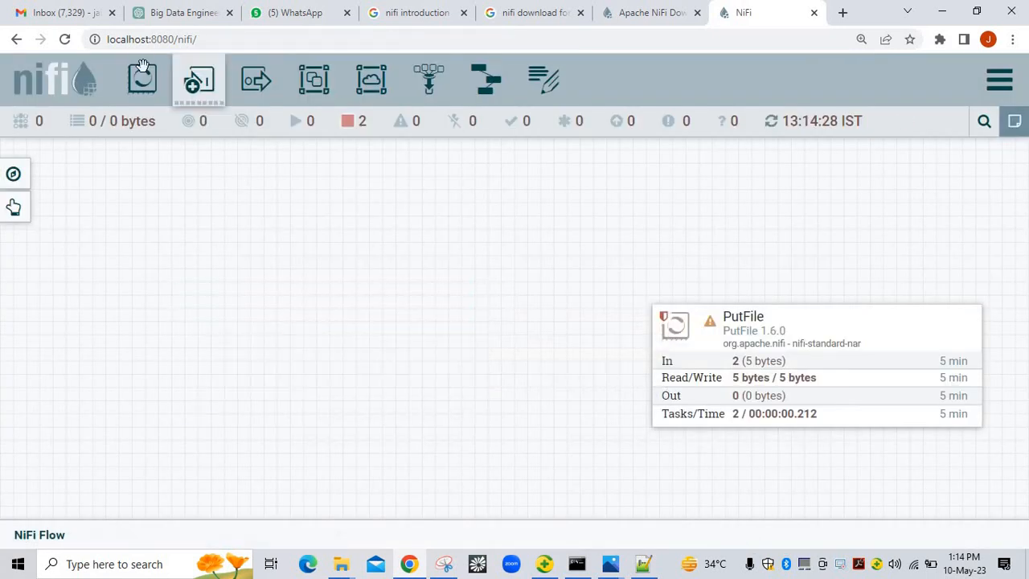
drag(141, 78, 255, 313)
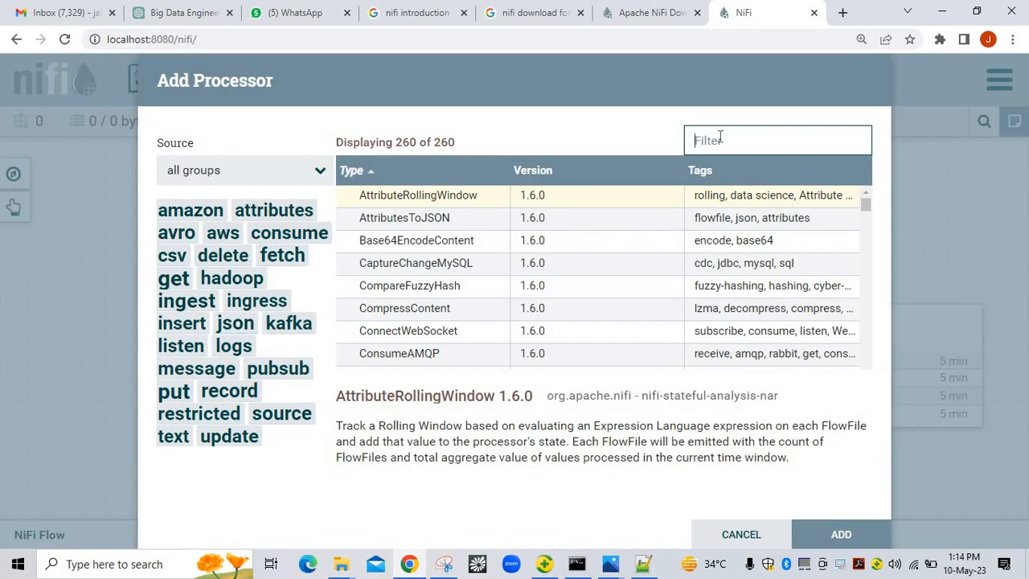
text(INVOKE)
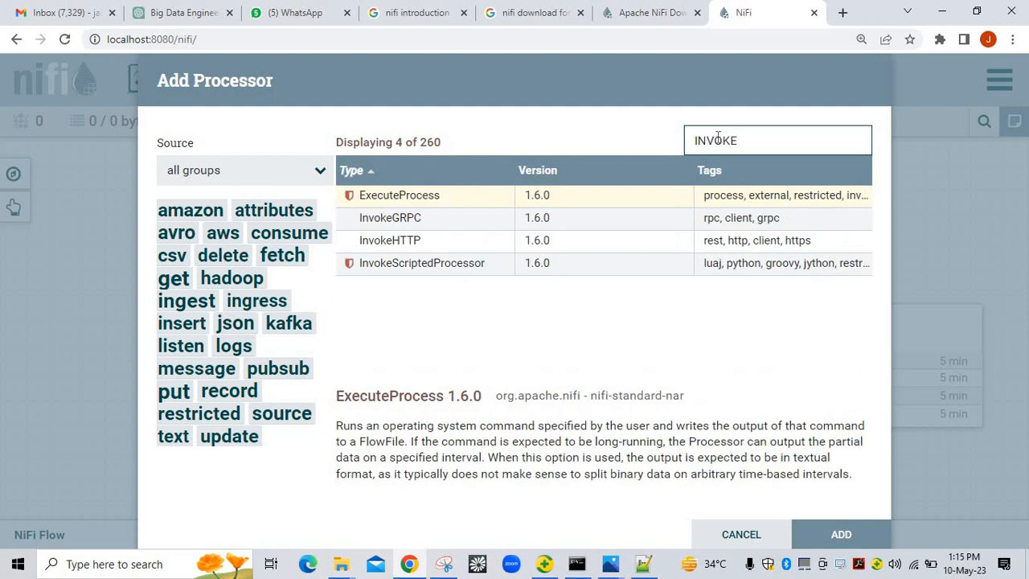
double_click(464, 240)
drag(440, 343, 438, 327)
drag(796, 322, 799, 316)
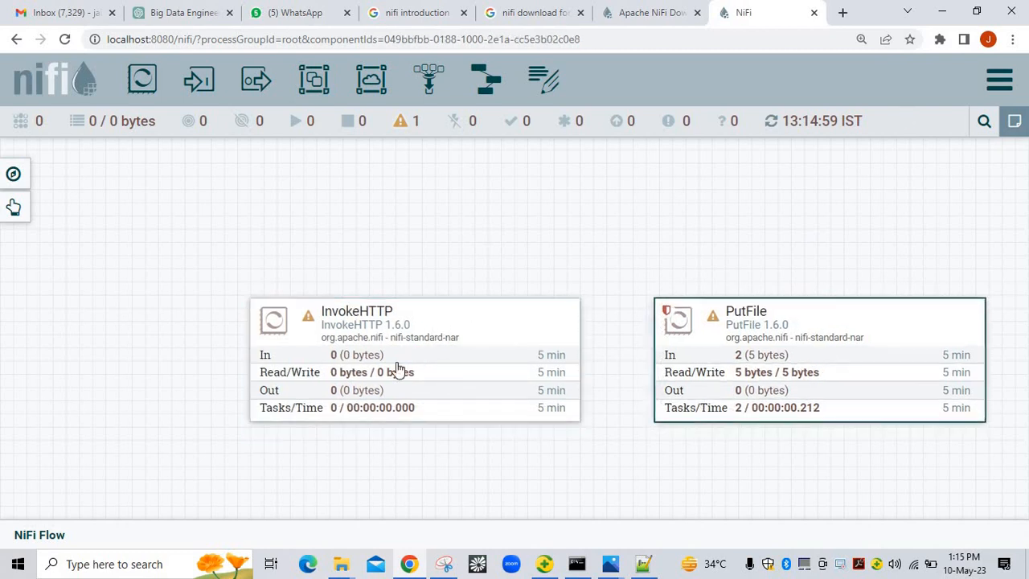
click(431, 326)
double_click(430, 325)
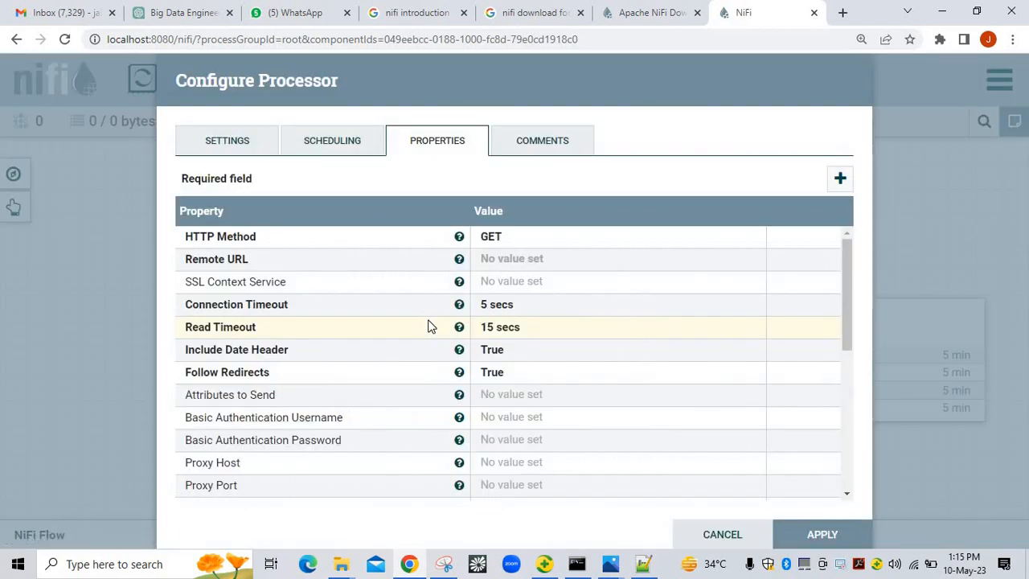
click(502, 263)
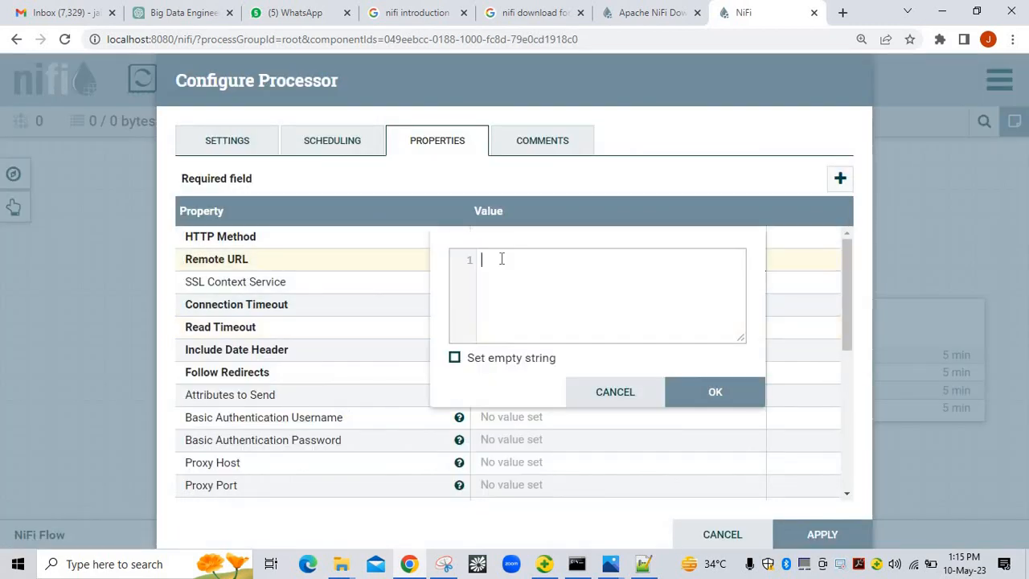
key(ctrl+v)
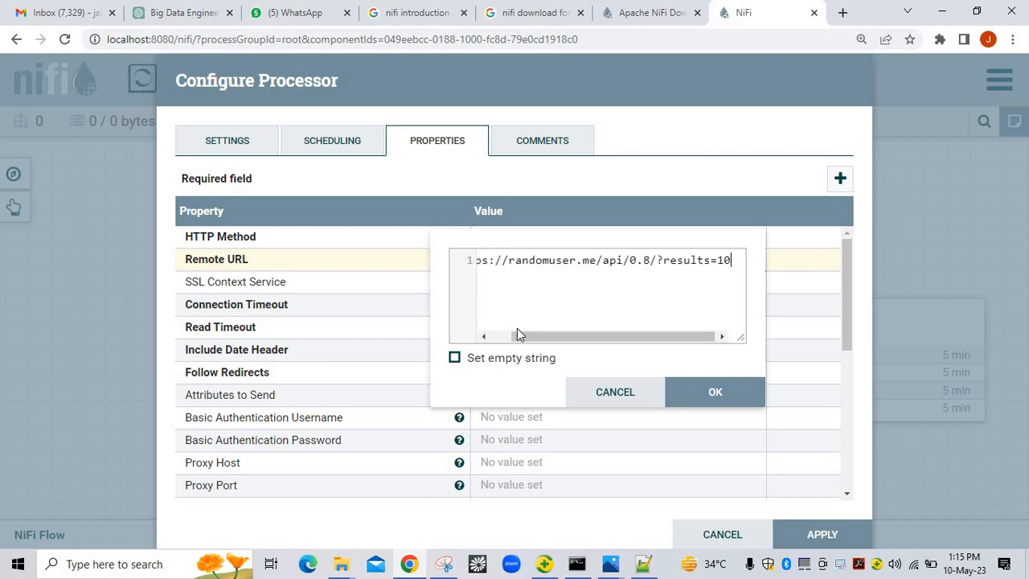
drag(526, 333, 466, 347)
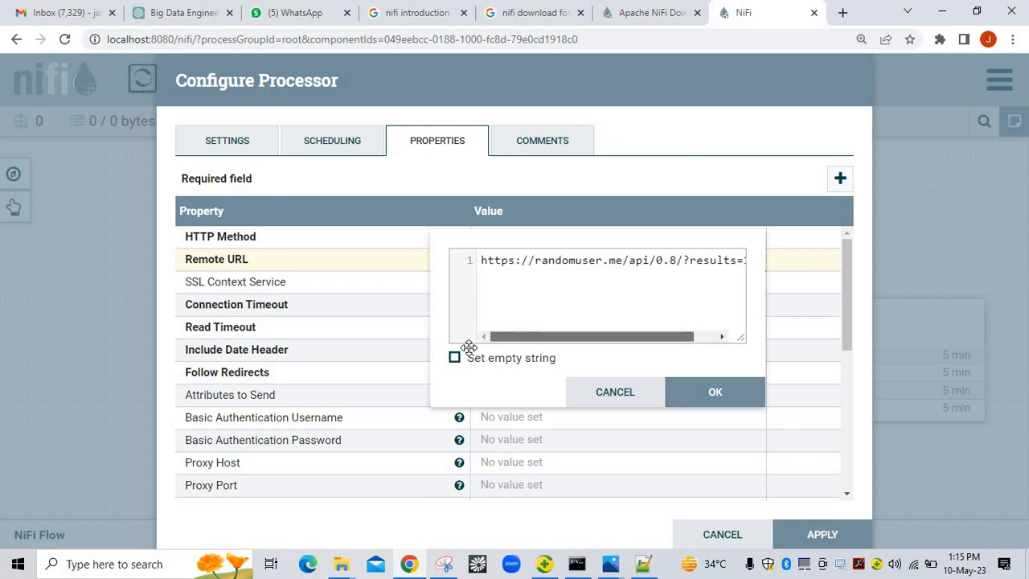
click(726, 393)
click(336, 148)
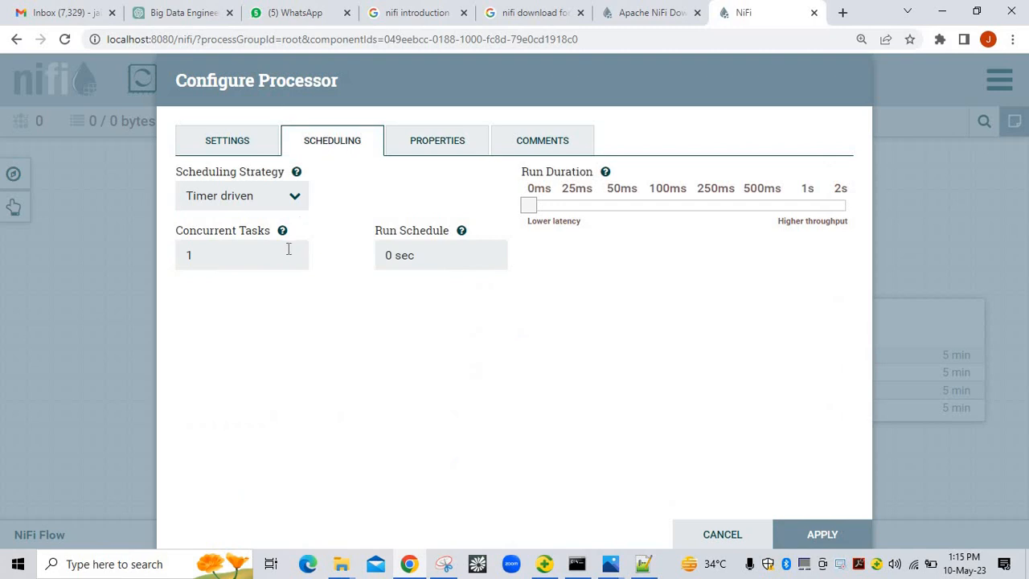
click(393, 257)
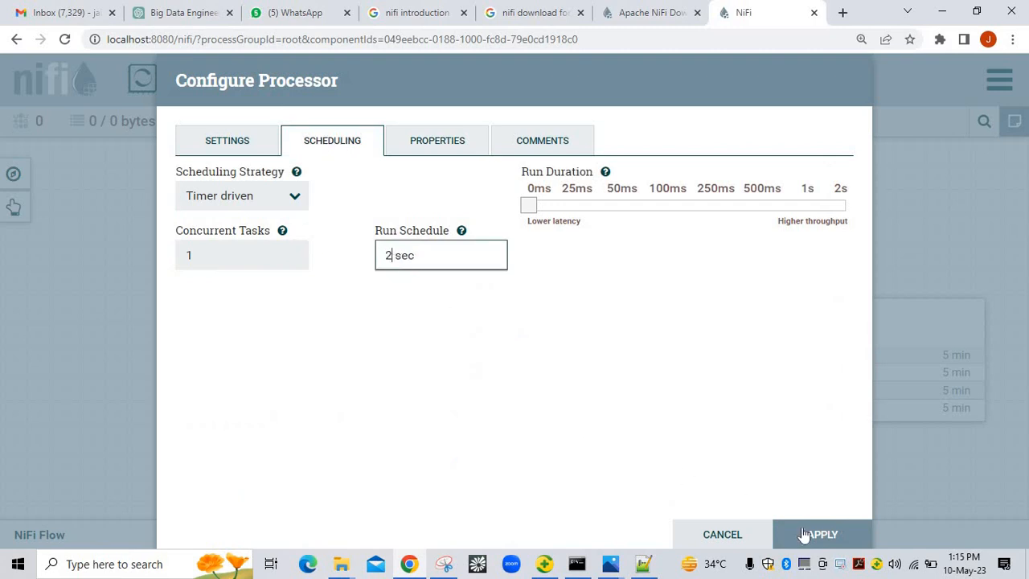
click(448, 150)
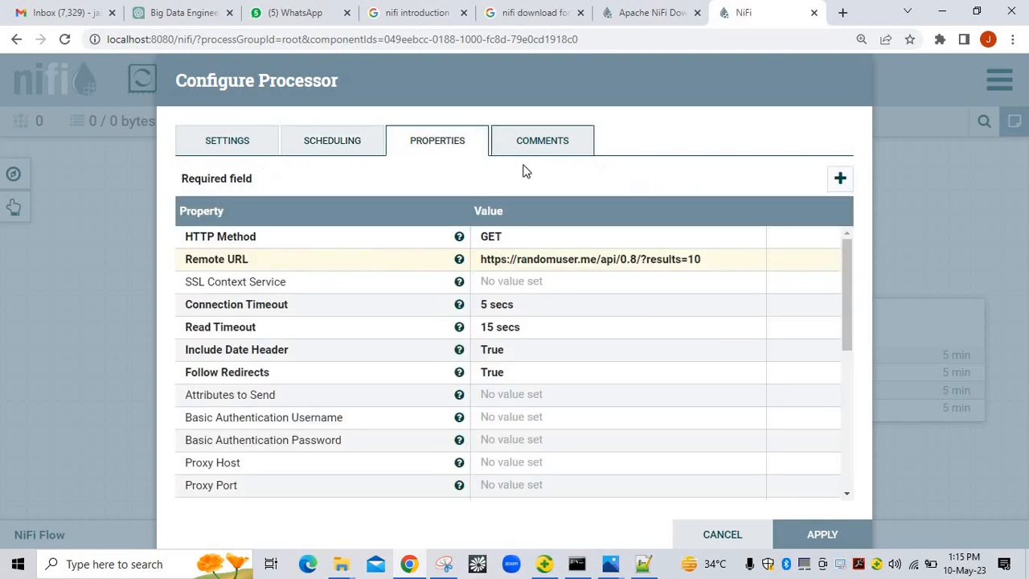
Auto-terminate Failure, No Retry, Original, Response and Retry, and apply the configuration
click(241, 145)
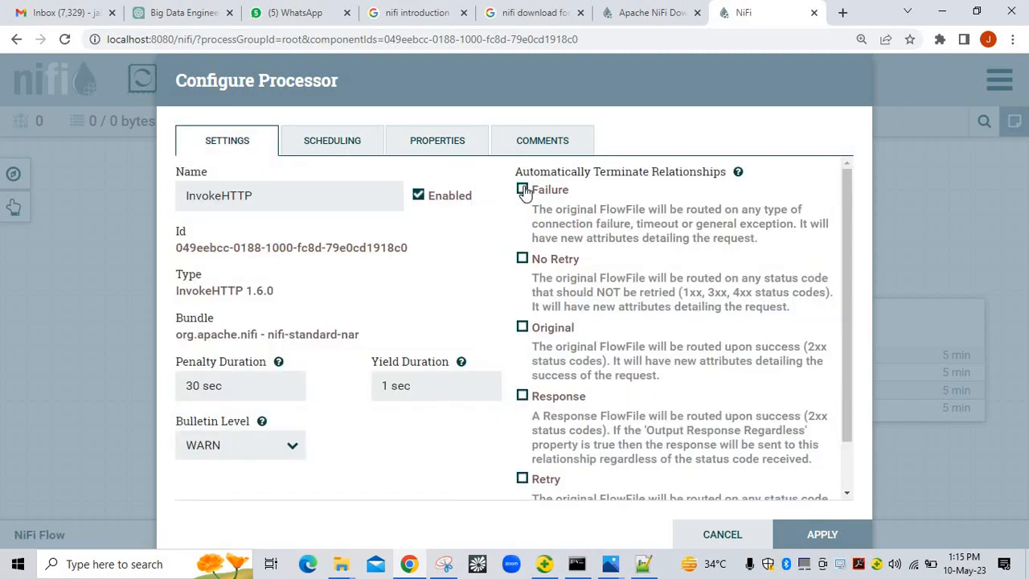
click(523, 191)
click(523, 327)
click(523, 396)
click(522, 478)
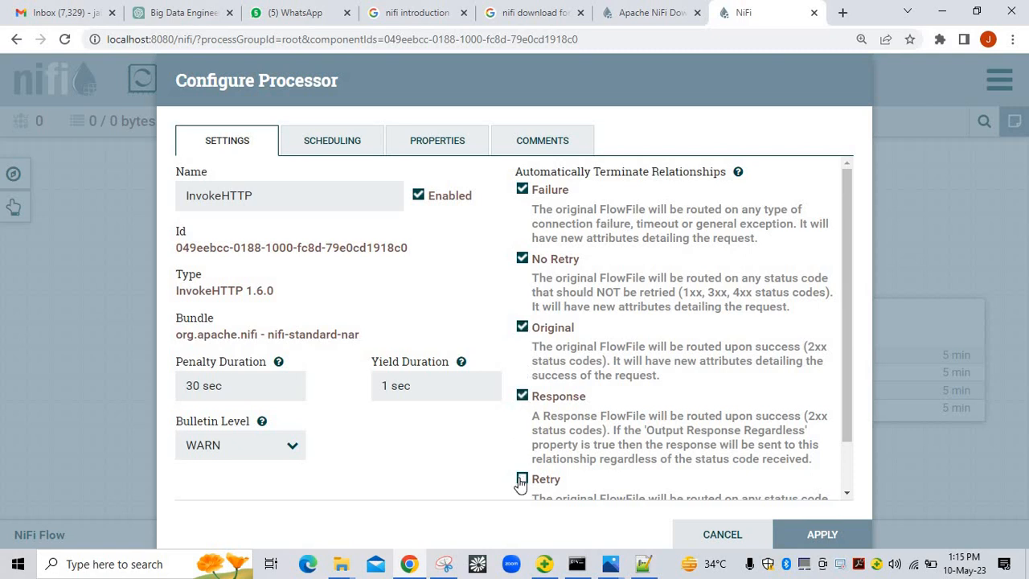
drag(843, 392, 847, 473)
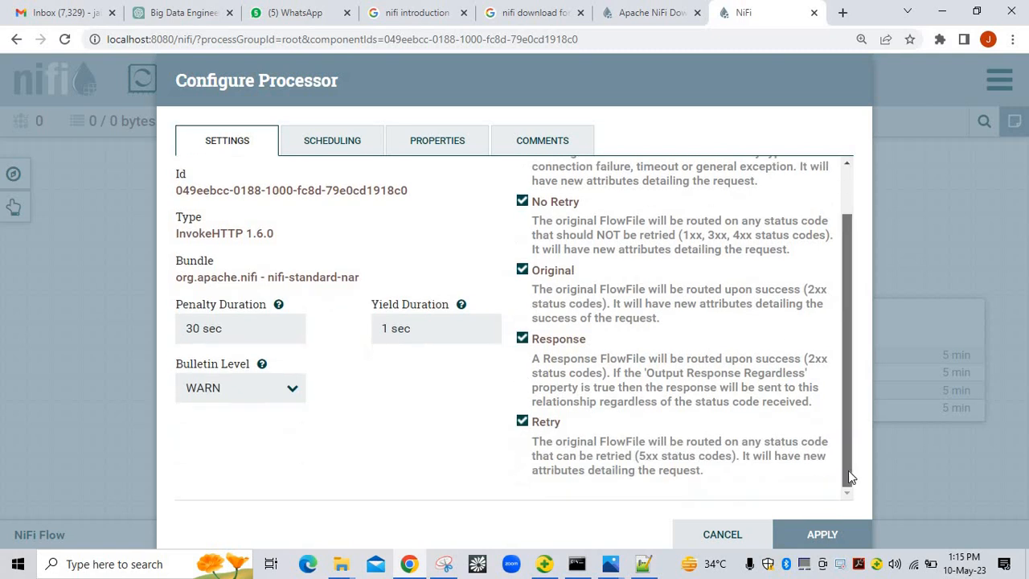
click(810, 534)
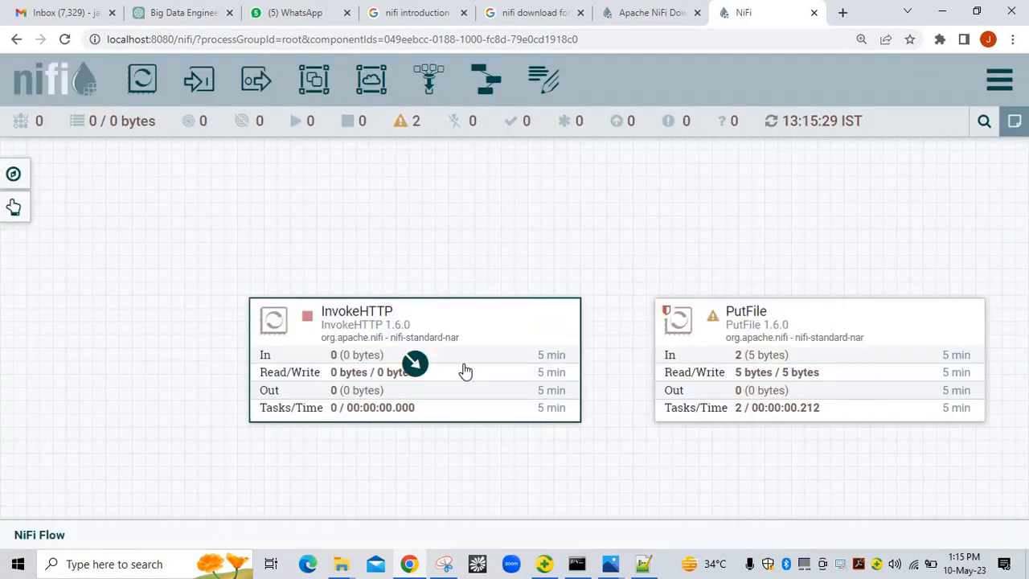
Connect InvokeHTTP to PutFile for Failure, No Retry, Original, Response and Retry, then stop all processors
drag(417, 366, 659, 370)
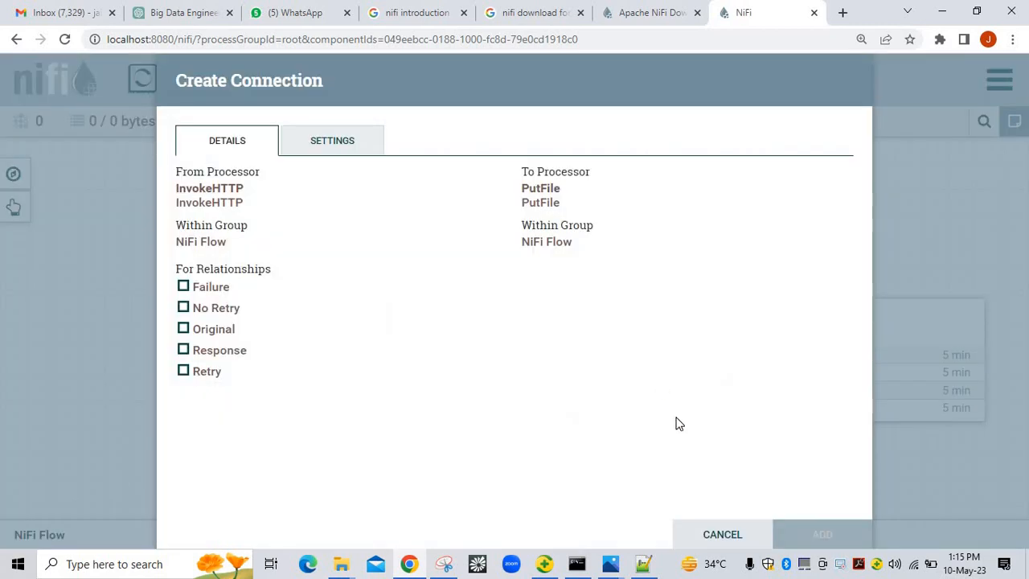
click(183, 287)
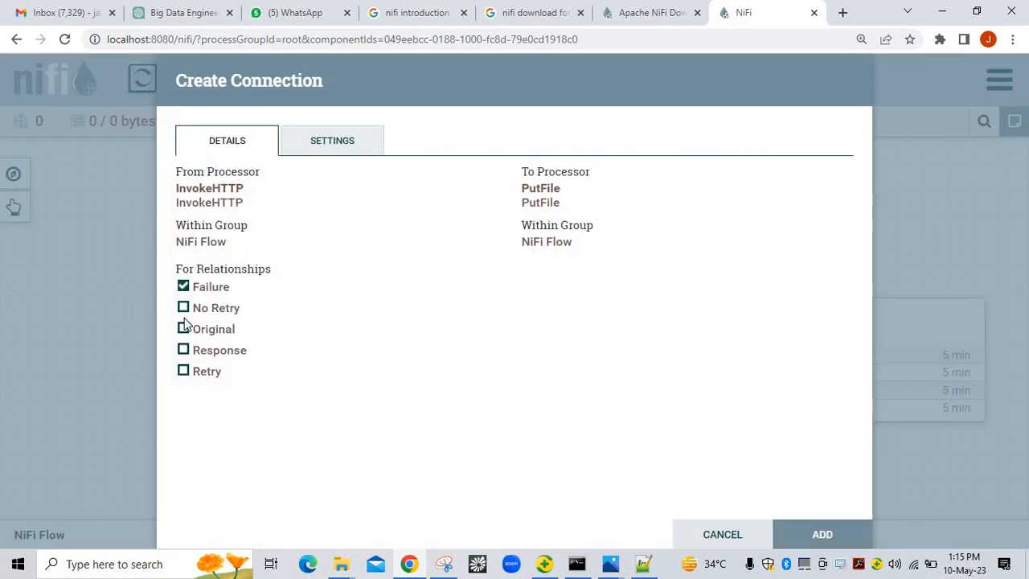
click(184, 310)
click(183, 329)
click(183, 351)
click(183, 371)
click(314, 151)
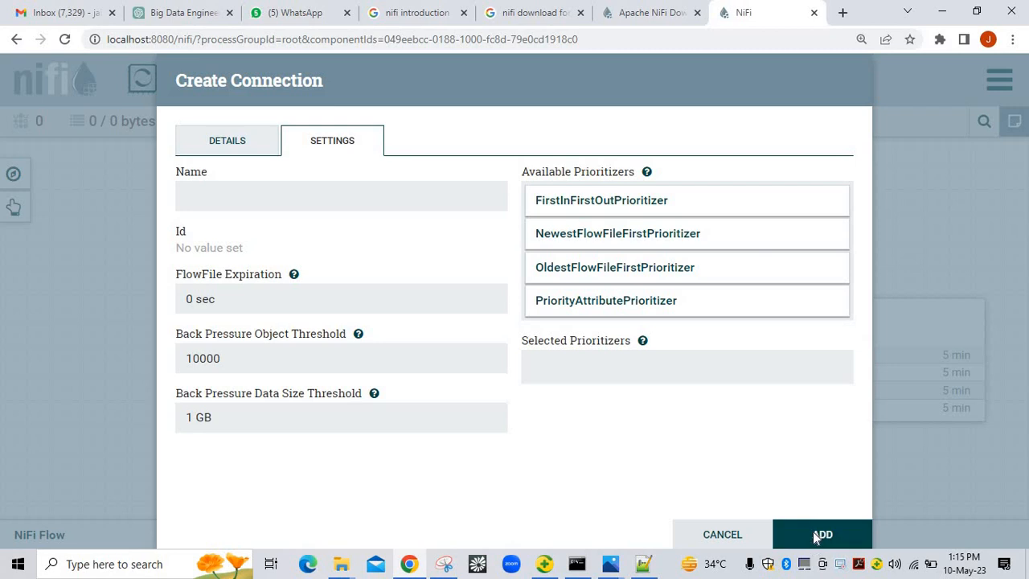
click(812, 532)
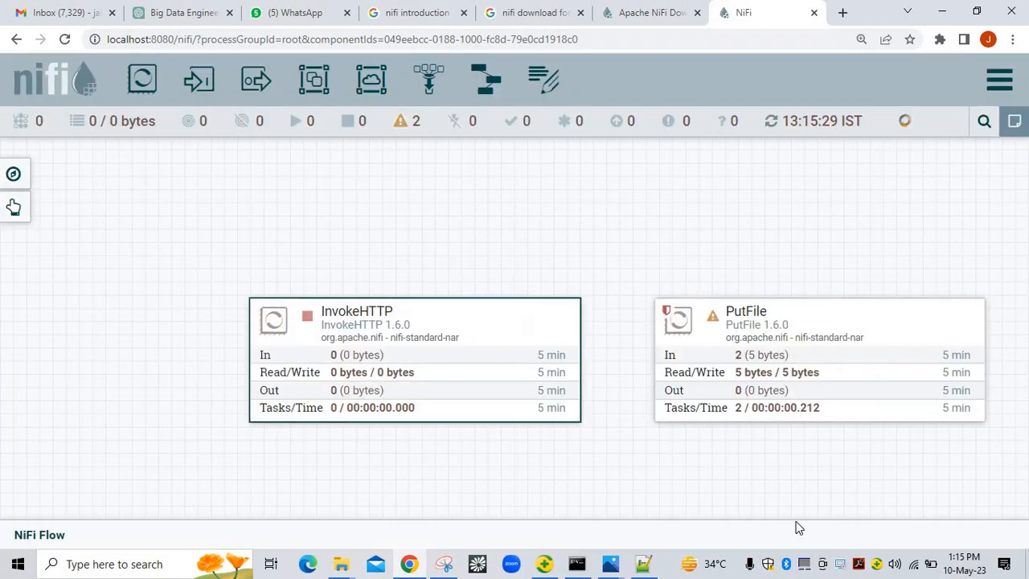
right_click(586, 206)
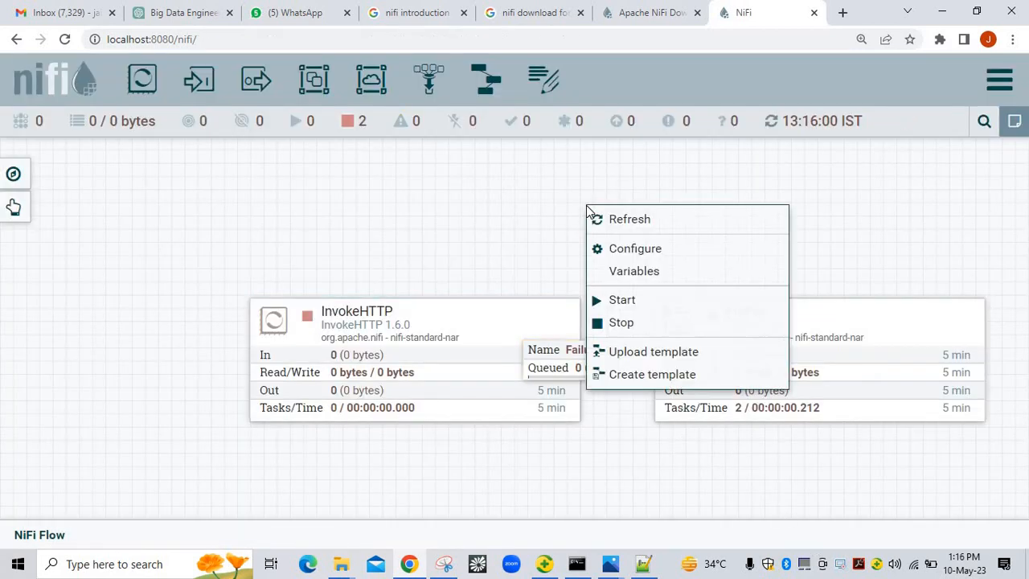
click(625, 324)
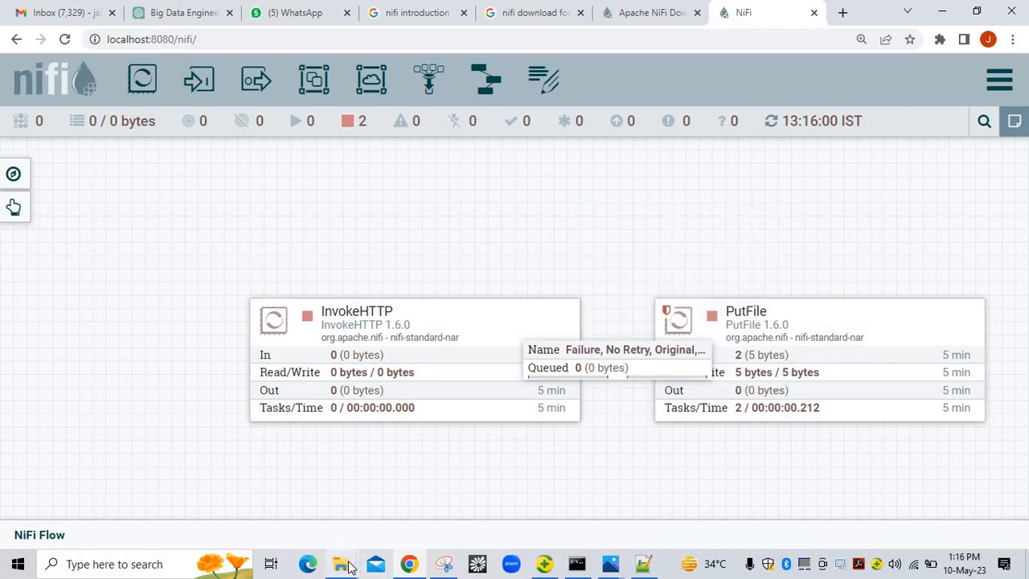
mouse_move(348, 565)
click(498, 502)
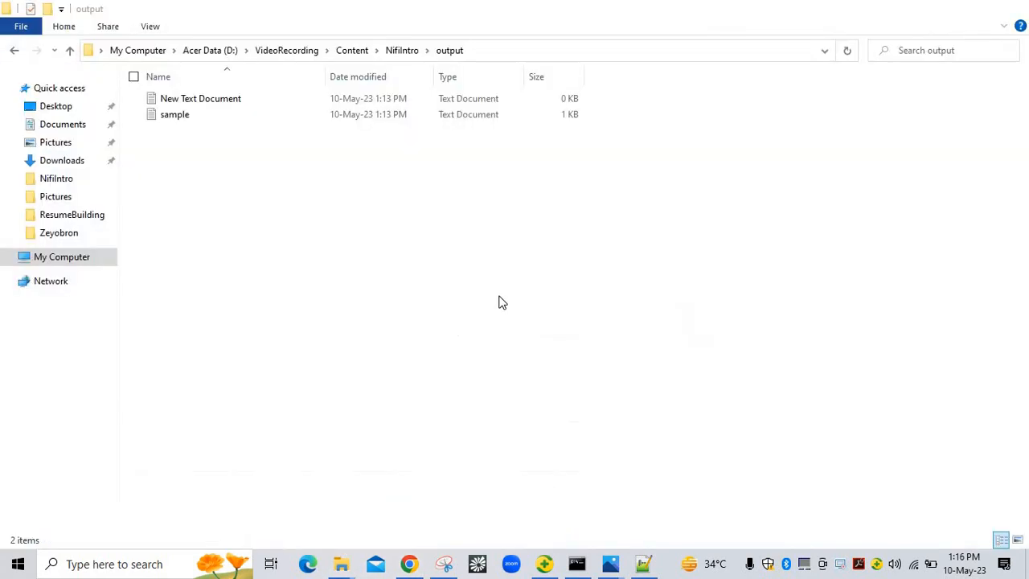
right_click(508, 233)
click(441, 291)
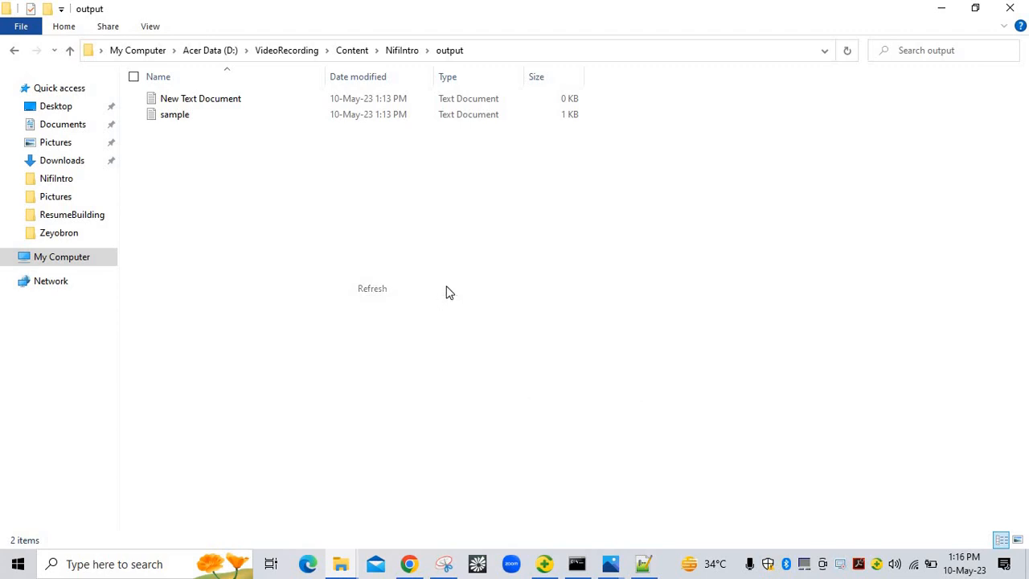
right_click(584, 219)
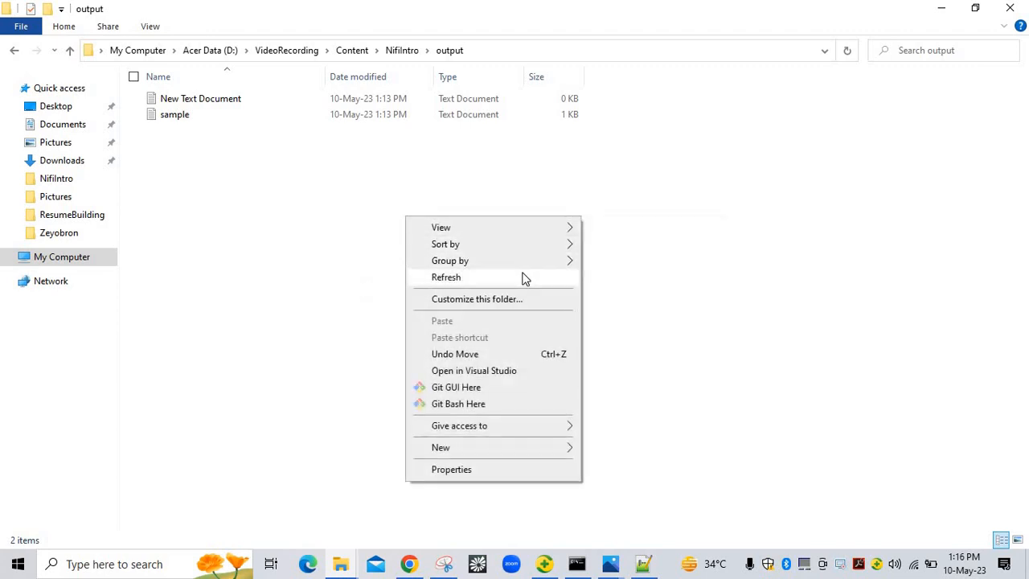
click(523, 279)
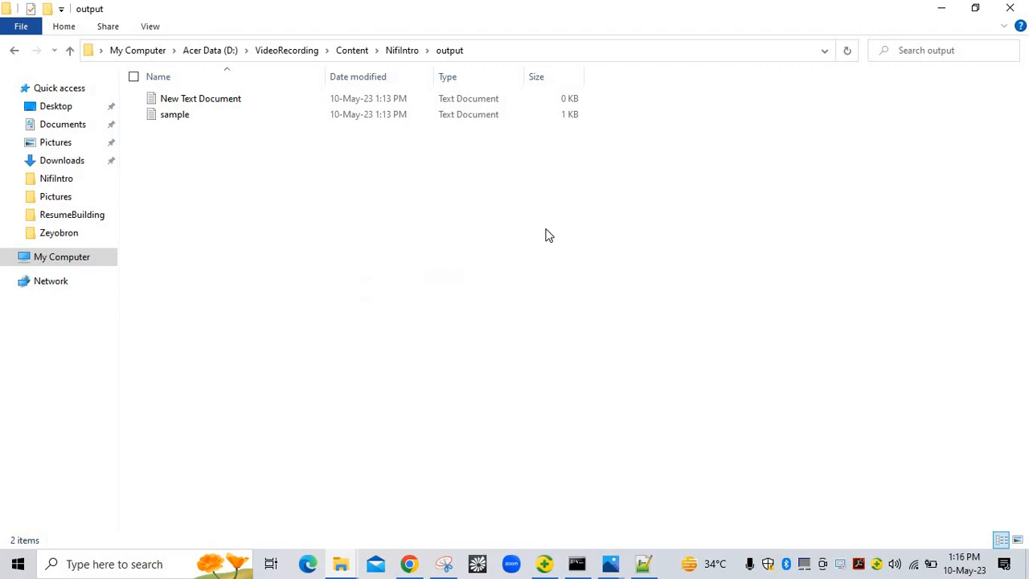
right_click(559, 203)
click(482, 265)
right_click(563, 203)
click(457, 265)
right_click(486, 234)
click(428, 289)
mouse_move(410, 564)
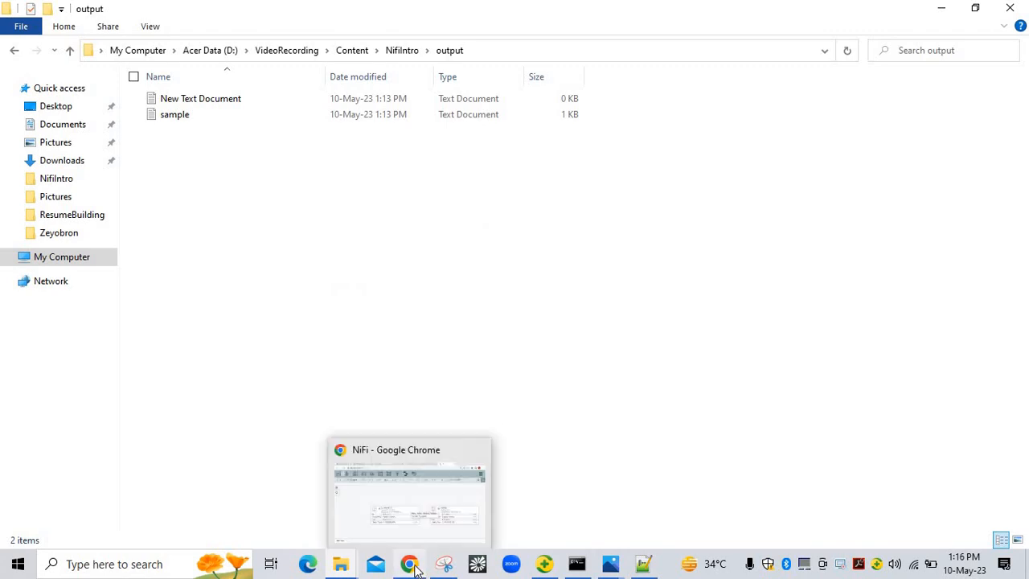
click(406, 506)
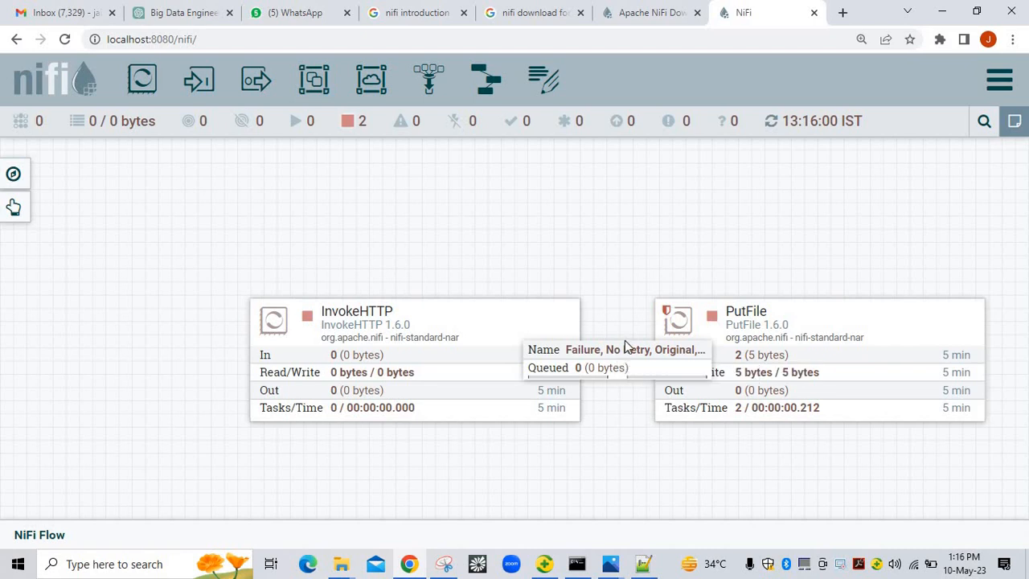
Start all processors on the canvas so InvokeHTTP and PutFile run
right_click(613, 262)
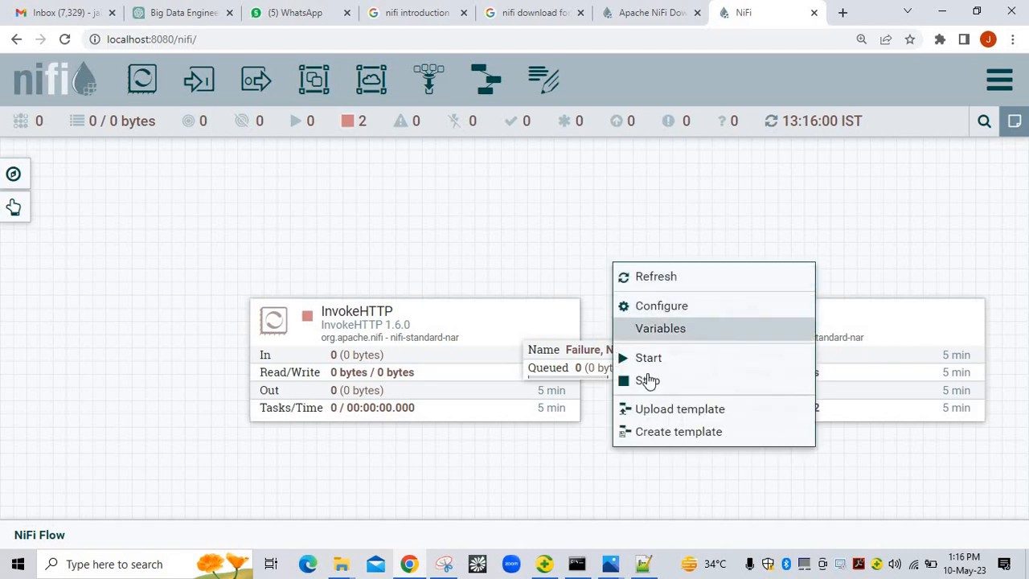
click(664, 352)
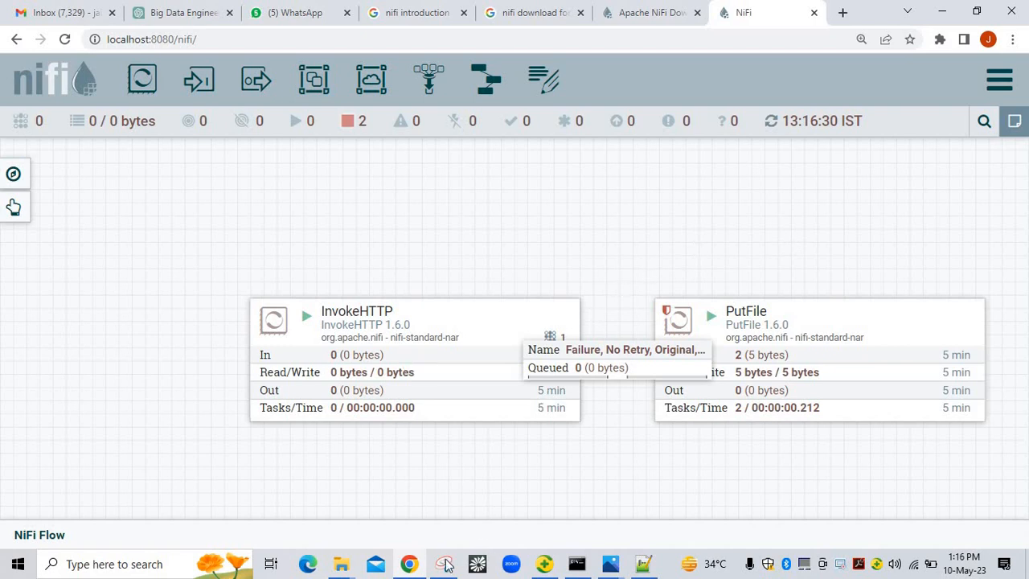
Refresh the output folder in File Explorer to show the five new response files
mouse_move(343, 566)
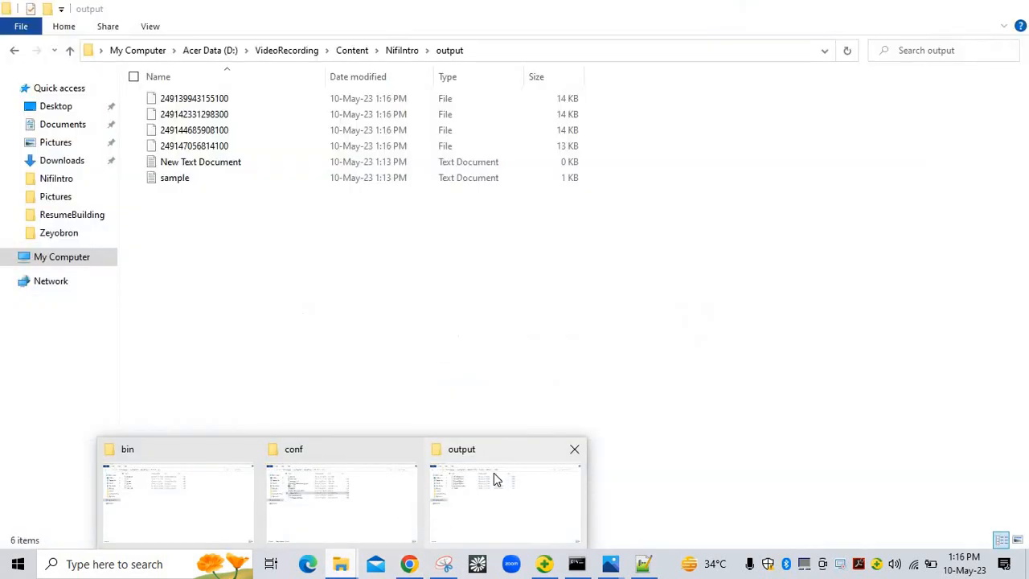
click(494, 478)
right_click(779, 199)
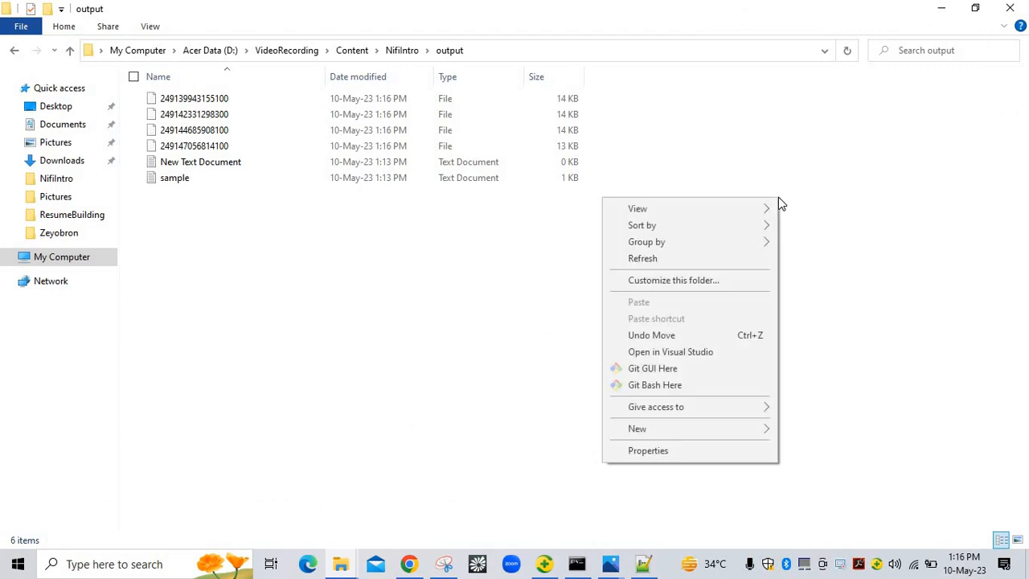
click(713, 260)
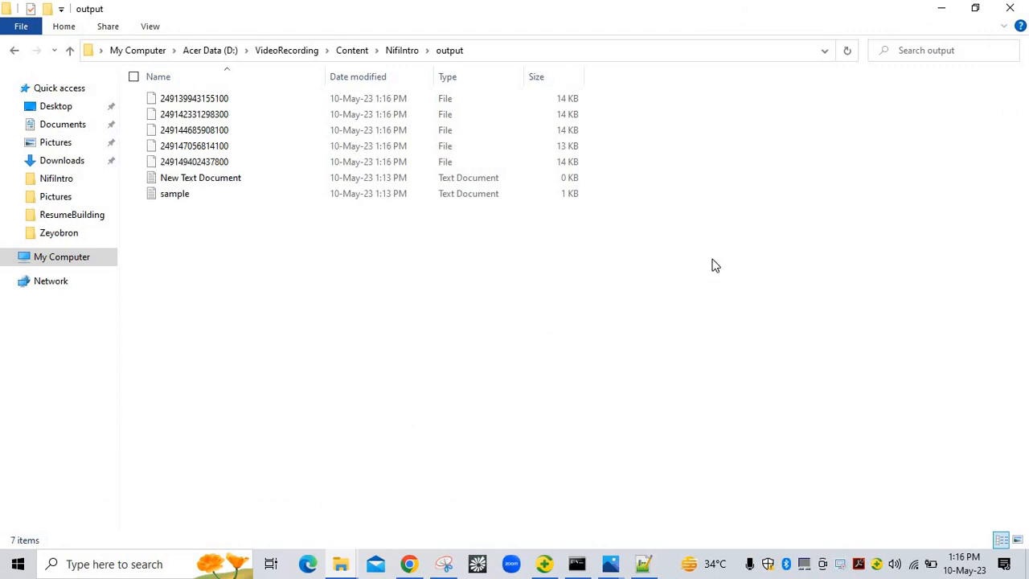